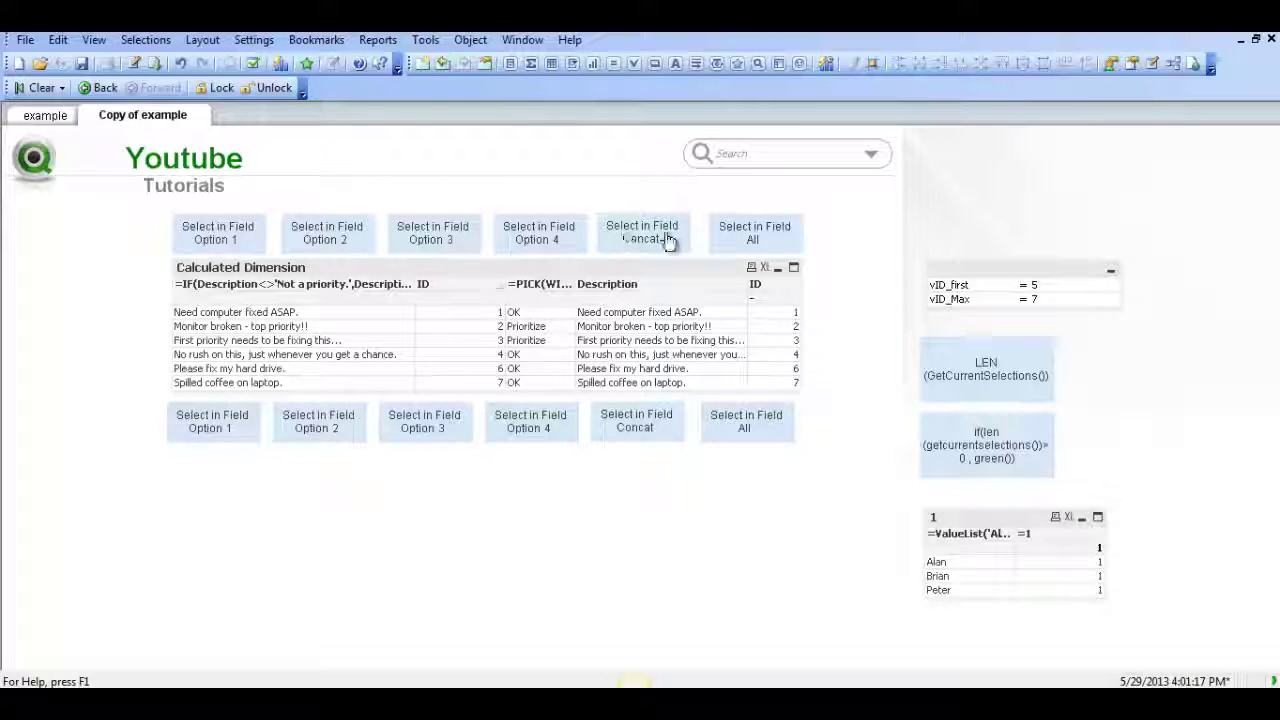
Try the Select in Field Option 1 to 4 and Concat buttons above the table, and clear all selections.
{"action": "left_click", "coordinate": [248, 238]}
{"action": "left_click", "coordinate": [333, 240]}
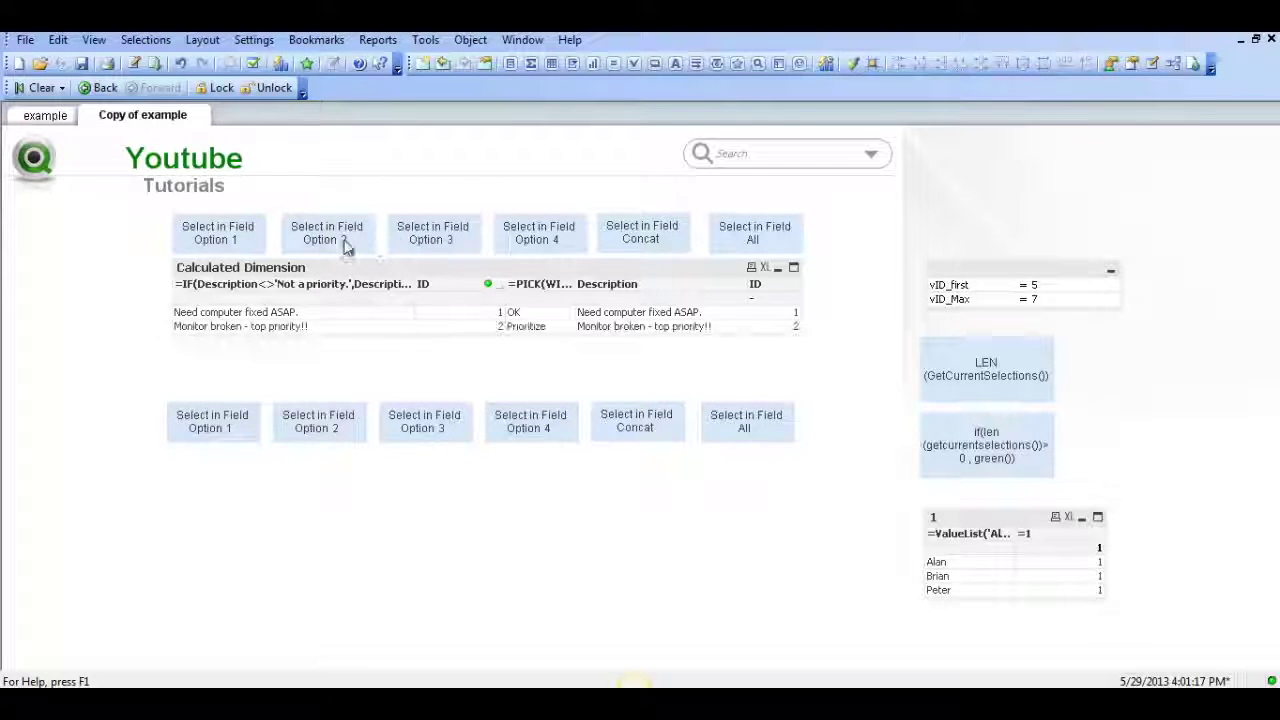
{"action": "left_click", "coordinate": [441, 248]}
{"action": "left_click", "coordinate": [539, 243]}
{"action": "left_click", "coordinate": [622, 245]}
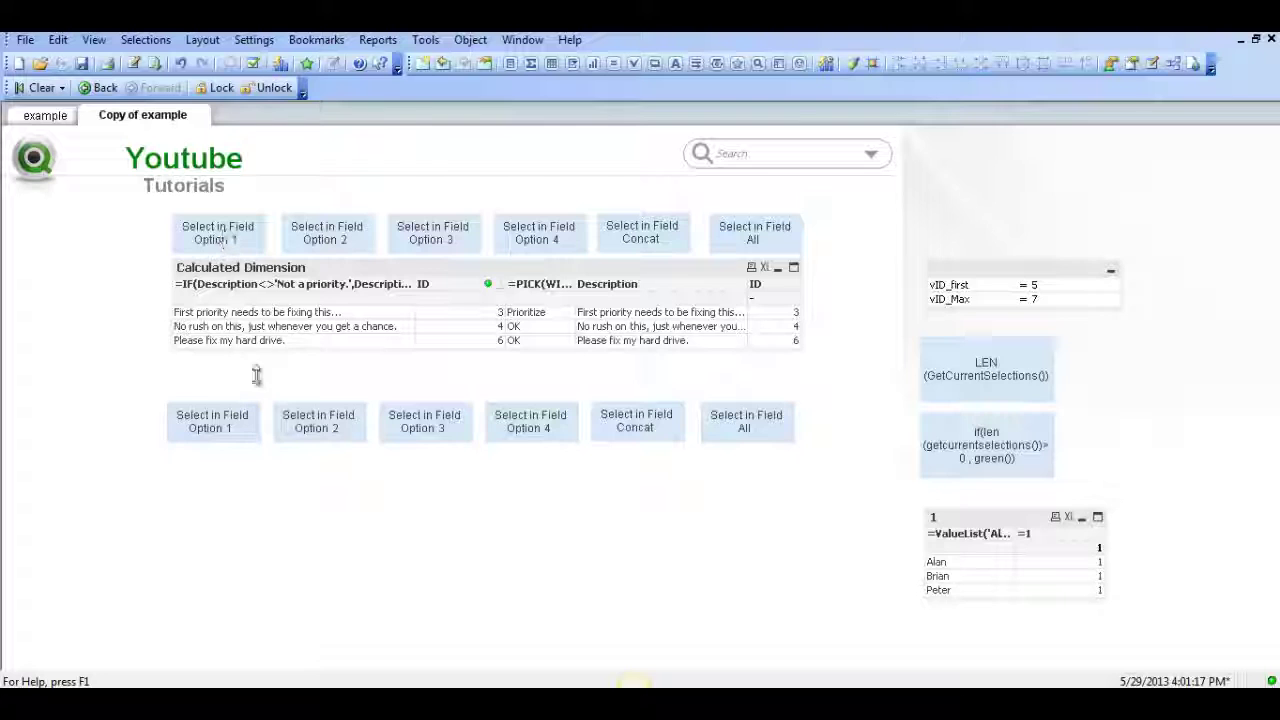
{"action": "left_click", "coordinate": [40, 87]}
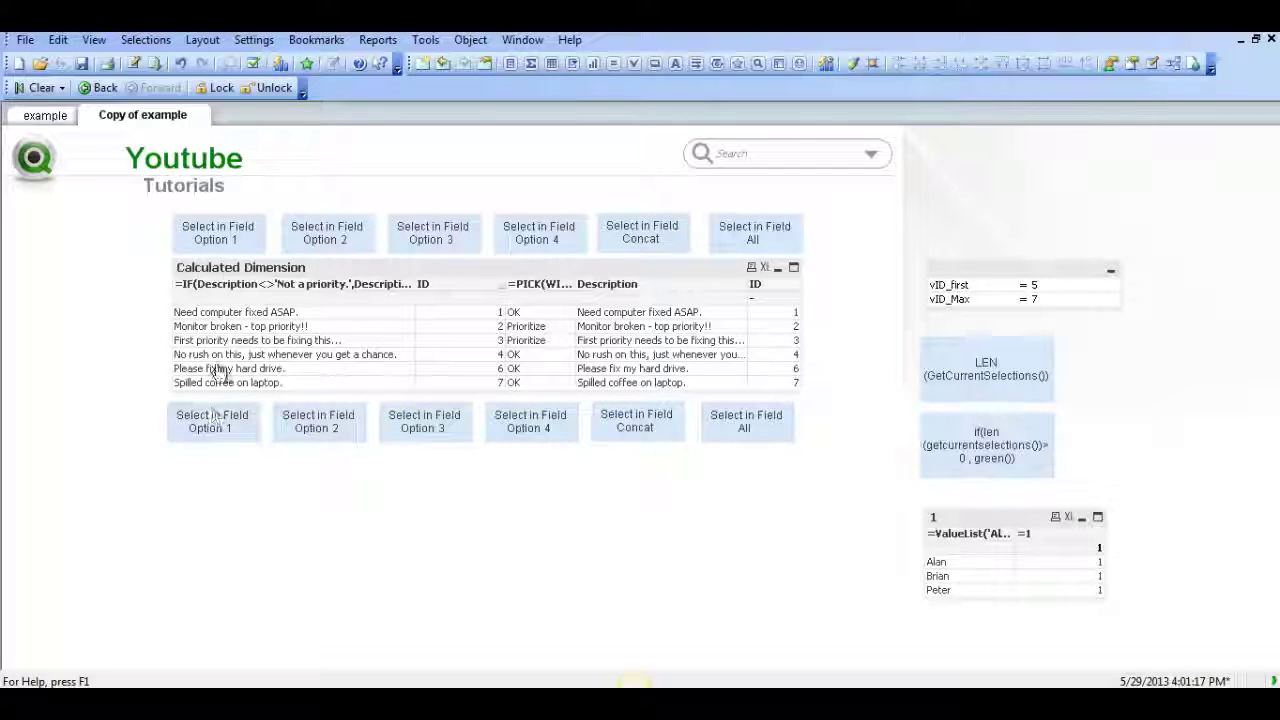
Add a Select in Field action to the Select in Field Option 1 text object below the table.
{"action": "right_click", "coordinate": [212, 425]}
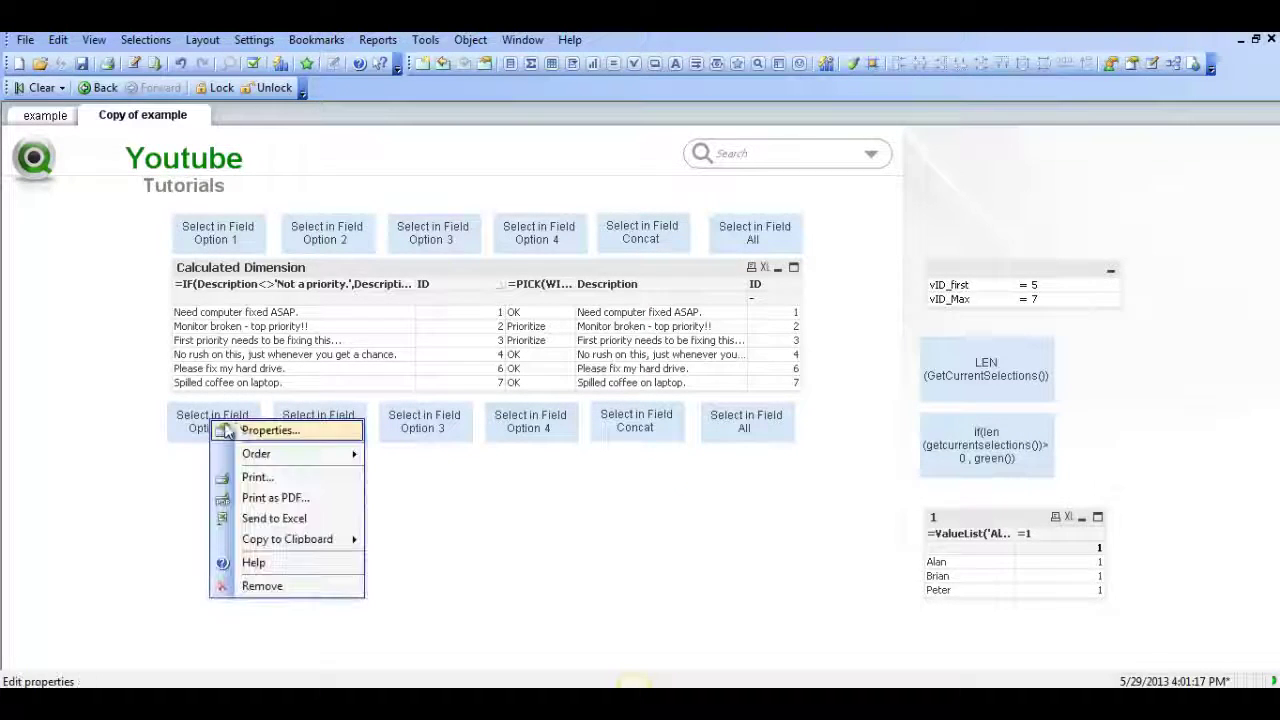
{"action": "left_click", "coordinate": [228, 428]}
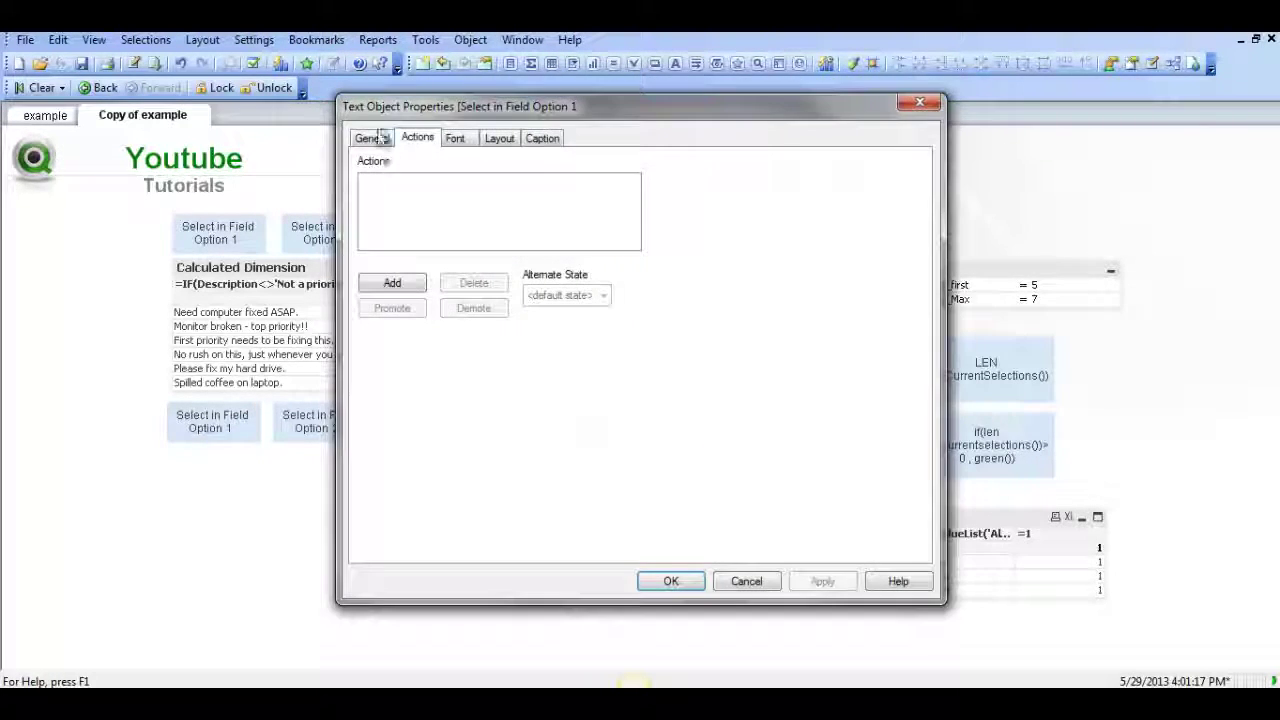
{"action": "left_click", "coordinate": [374, 138]}
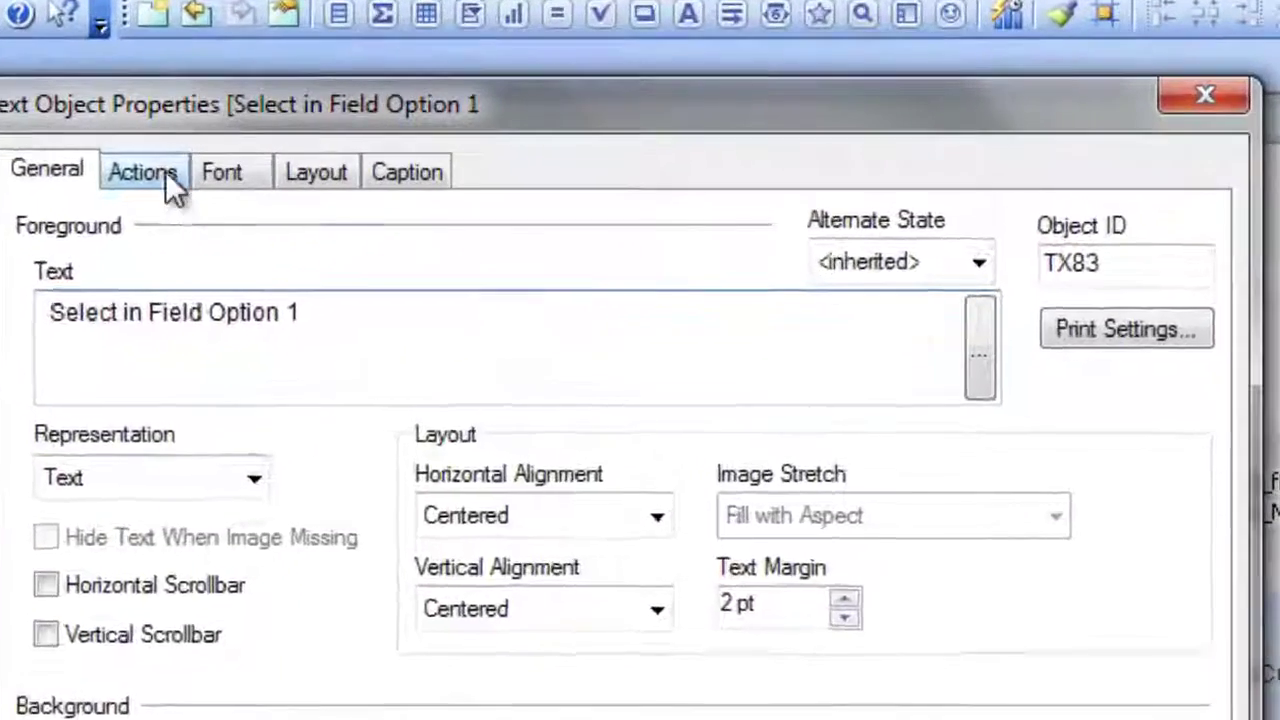
{"action": "left_click", "coordinate": [279, 155]}
{"action": "left_click", "coordinate": [61, 476]}
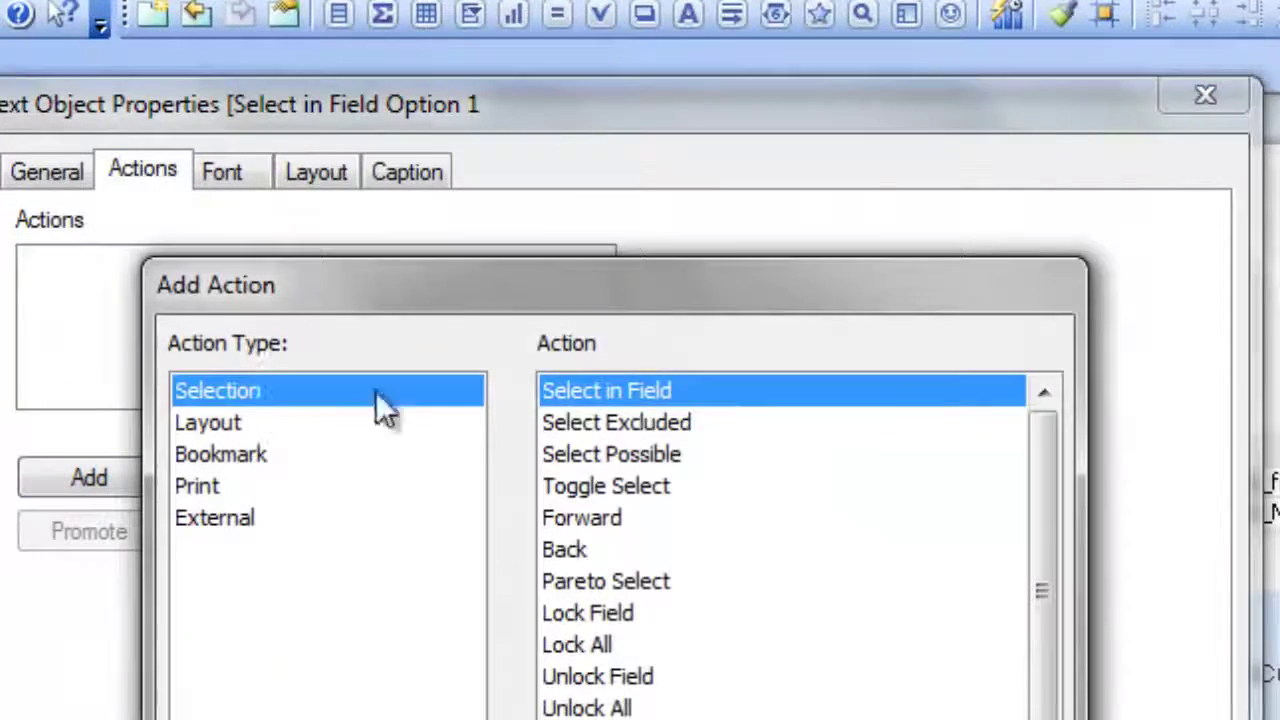
{"action": "key", "text": "Return"}
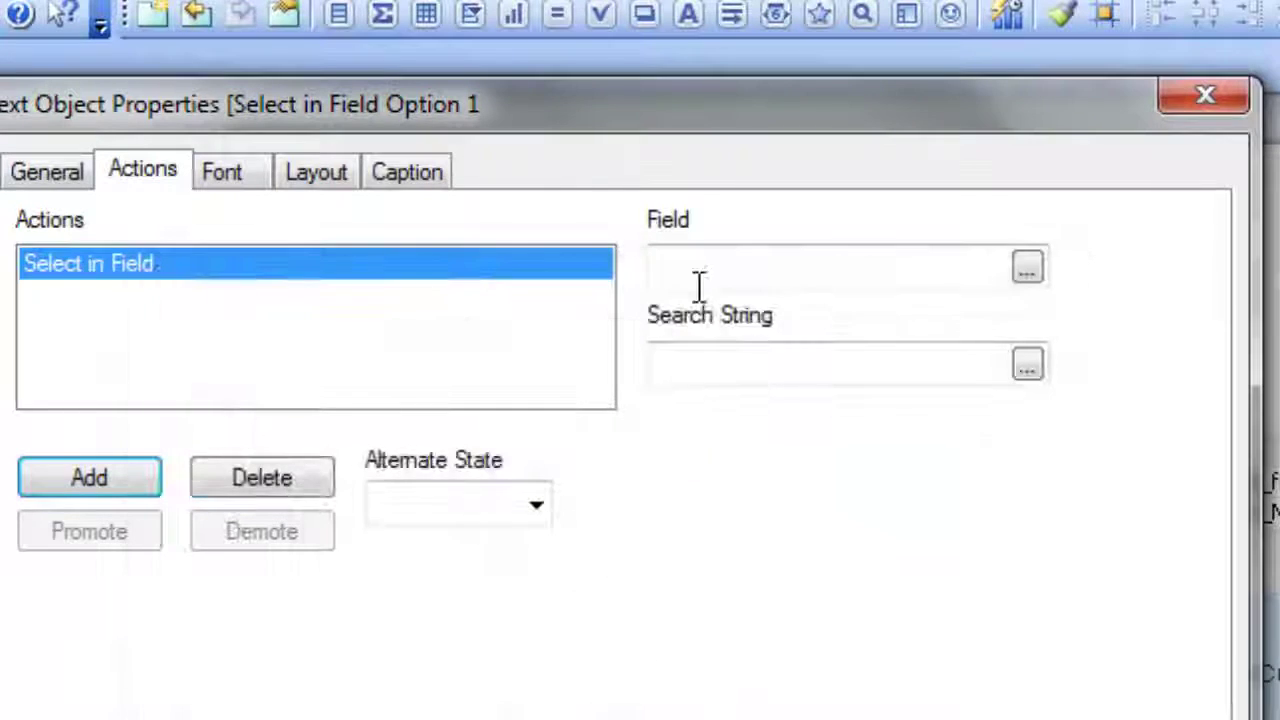
Set the action's field to ID and search string to ='1', and test the Option 1 button, clearing its selection.
{"action": "left_click", "coordinate": [697, 276]}
{"action": "type", "text": "ID"}
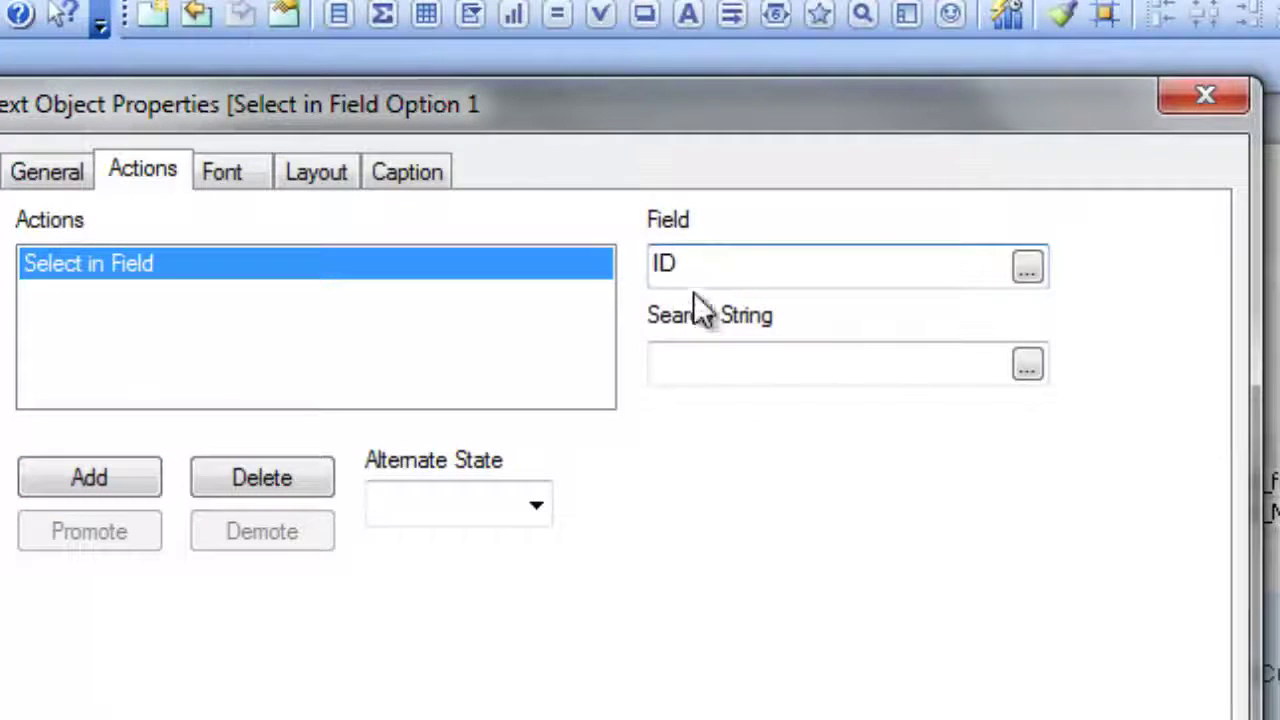
{"action": "left_click", "coordinate": [729, 361]}
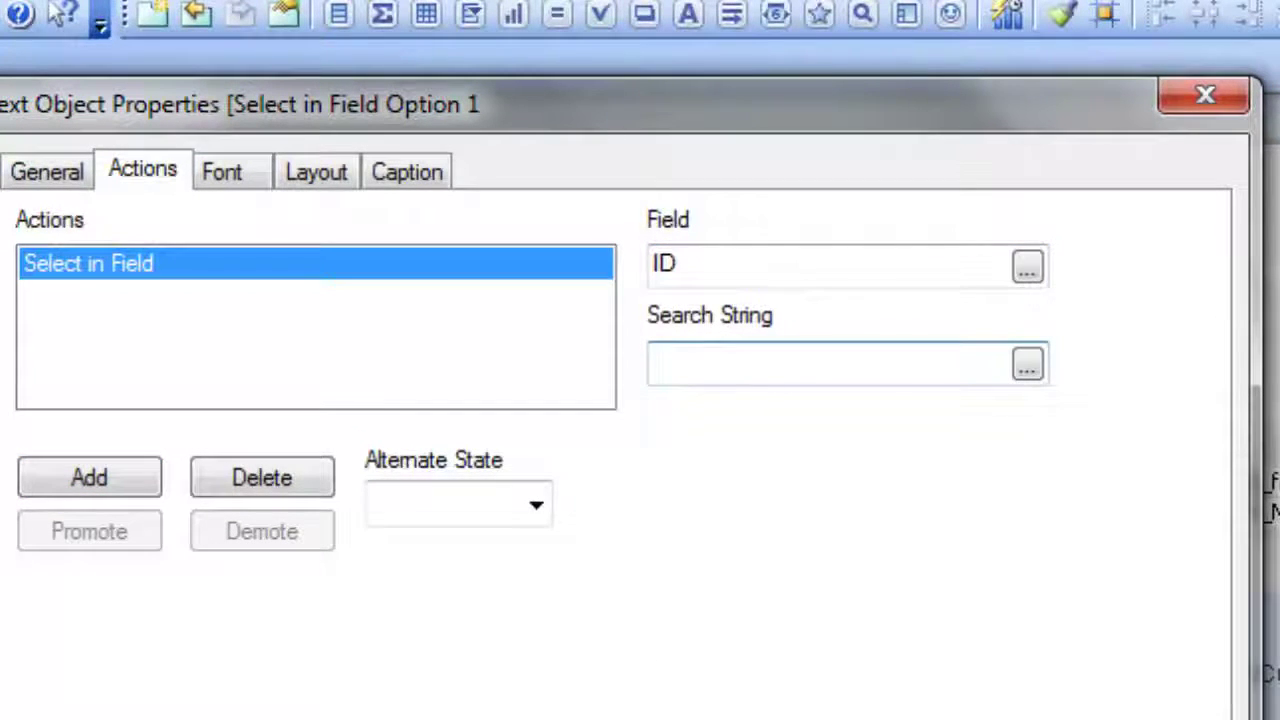
{"action": "type", "text": "='1"}
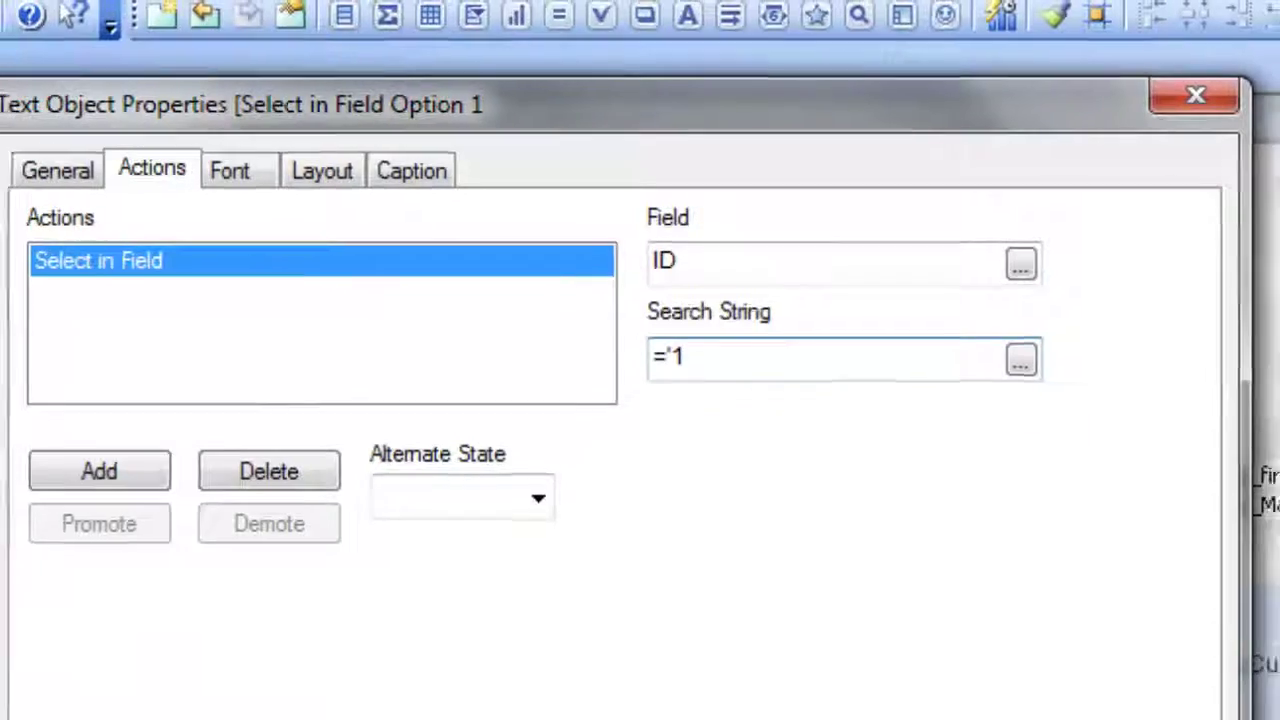
{"action": "type", "text": "'"}
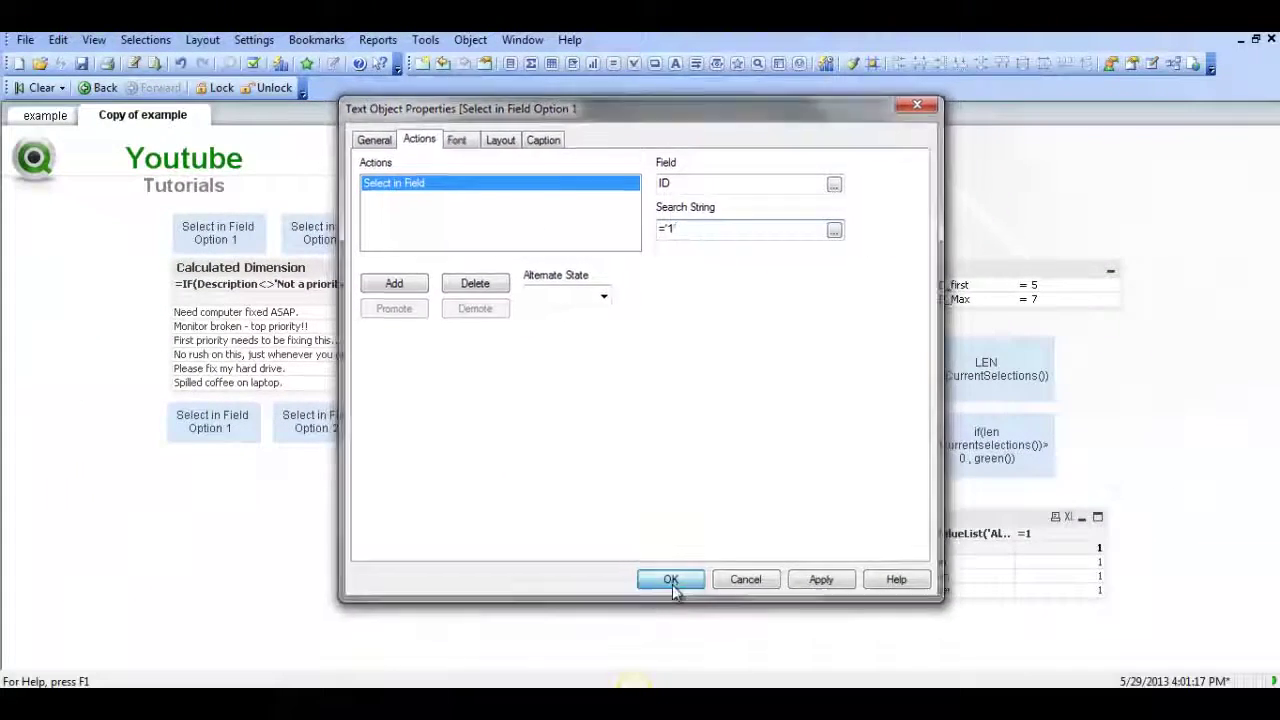
{"action": "left_click", "coordinate": [671, 580]}
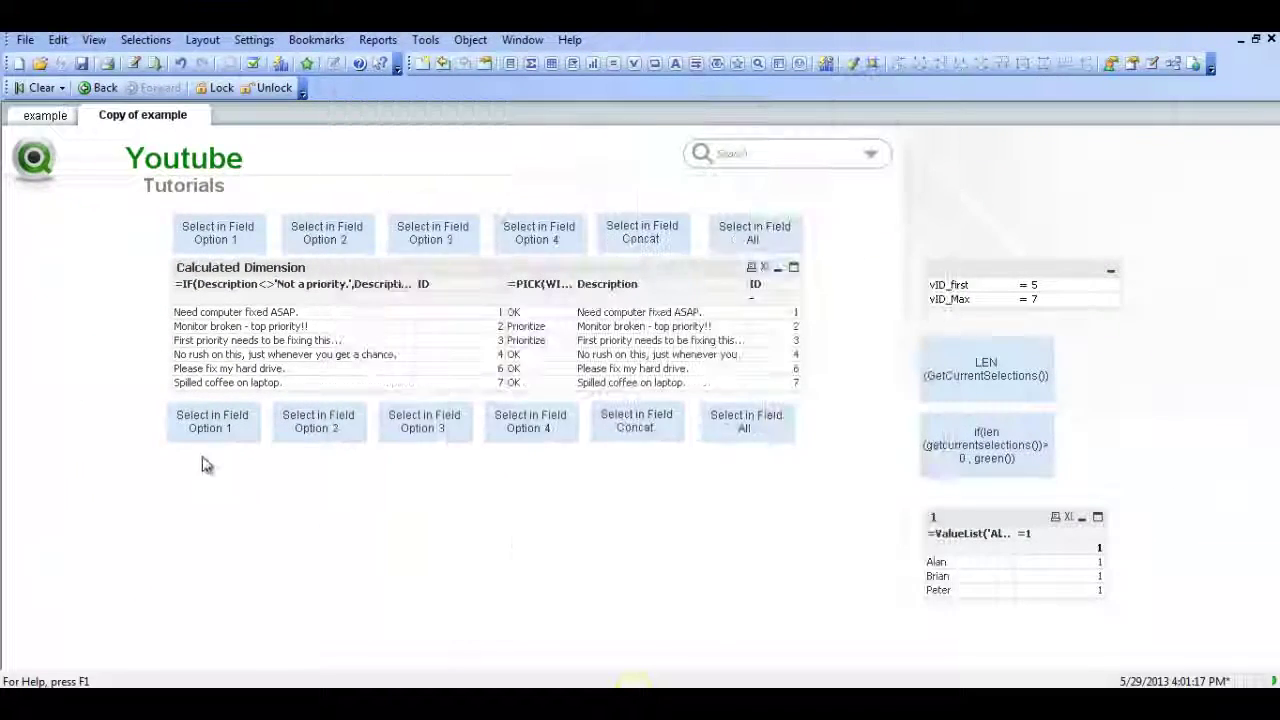
{"action": "left_click", "coordinate": [211, 421]}
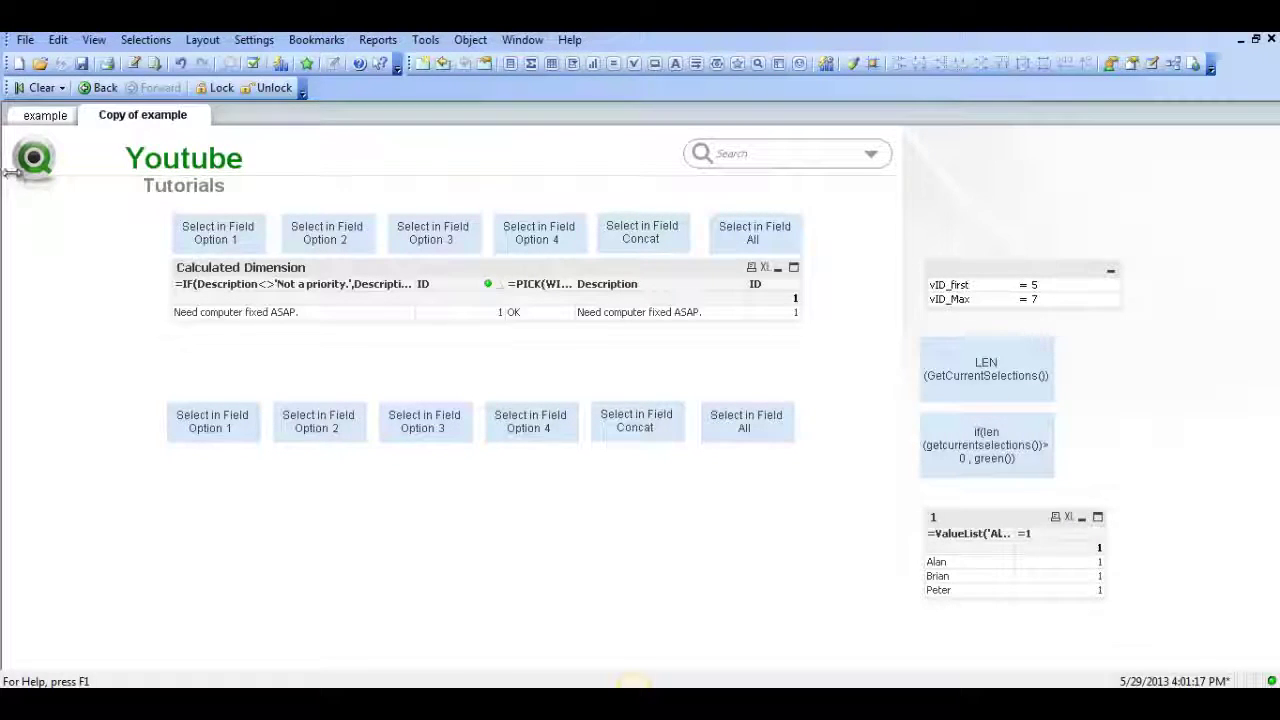
{"action": "left_click", "coordinate": [40, 88]}
Add a Select in Field action on field ID with search string ='1' to the Option 2 text object below the table.
{"action": "right_click", "coordinate": [316, 431]}
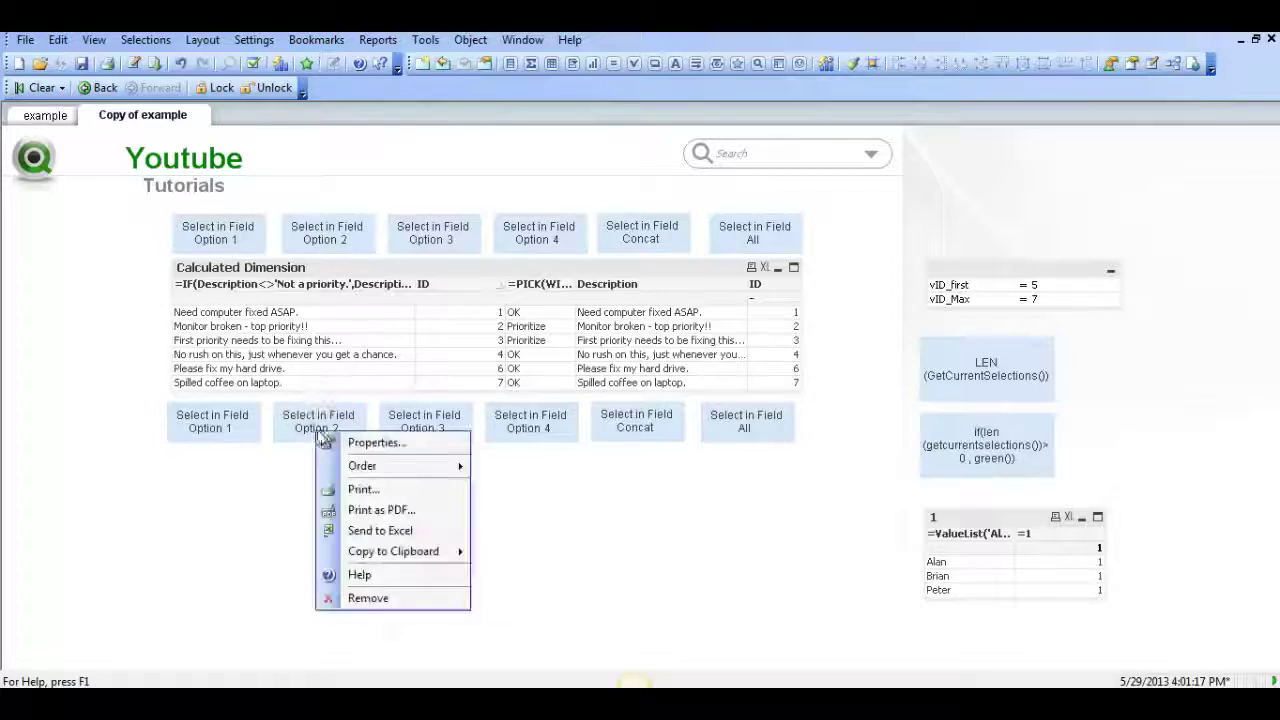
{"action": "left_click", "coordinate": [375, 443]}
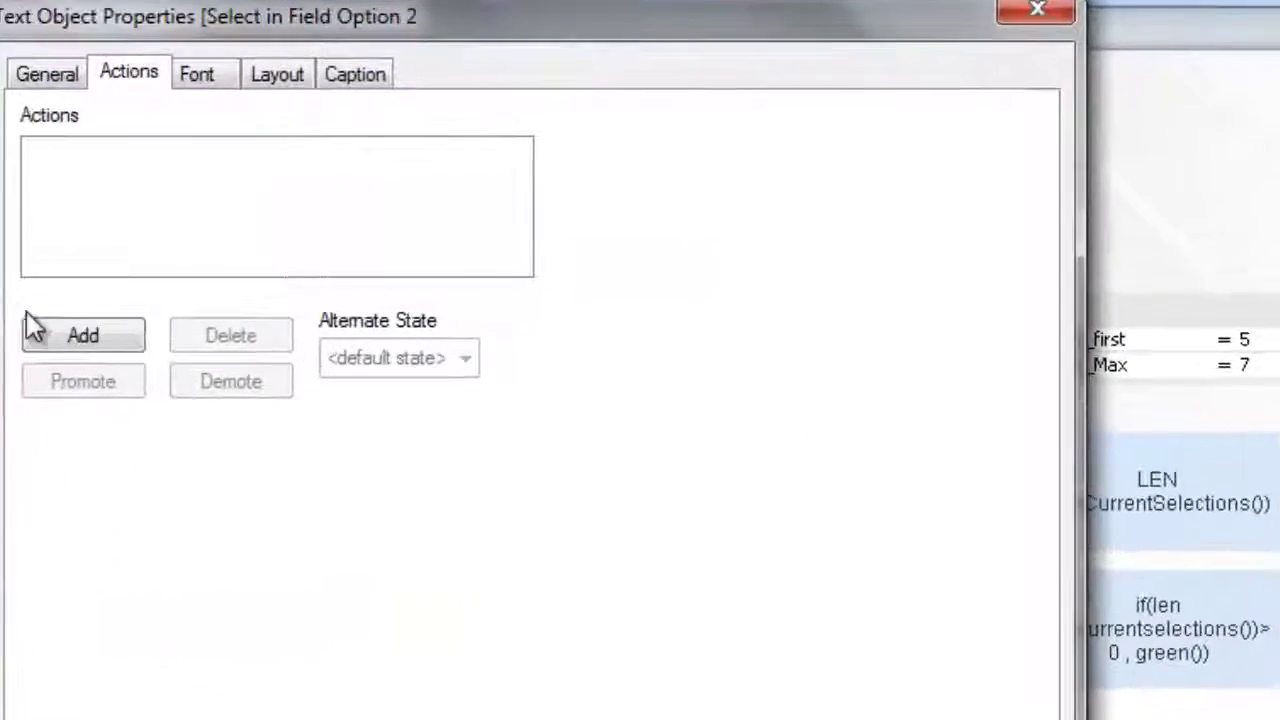
{"action": "left_click", "coordinate": [73, 347]}
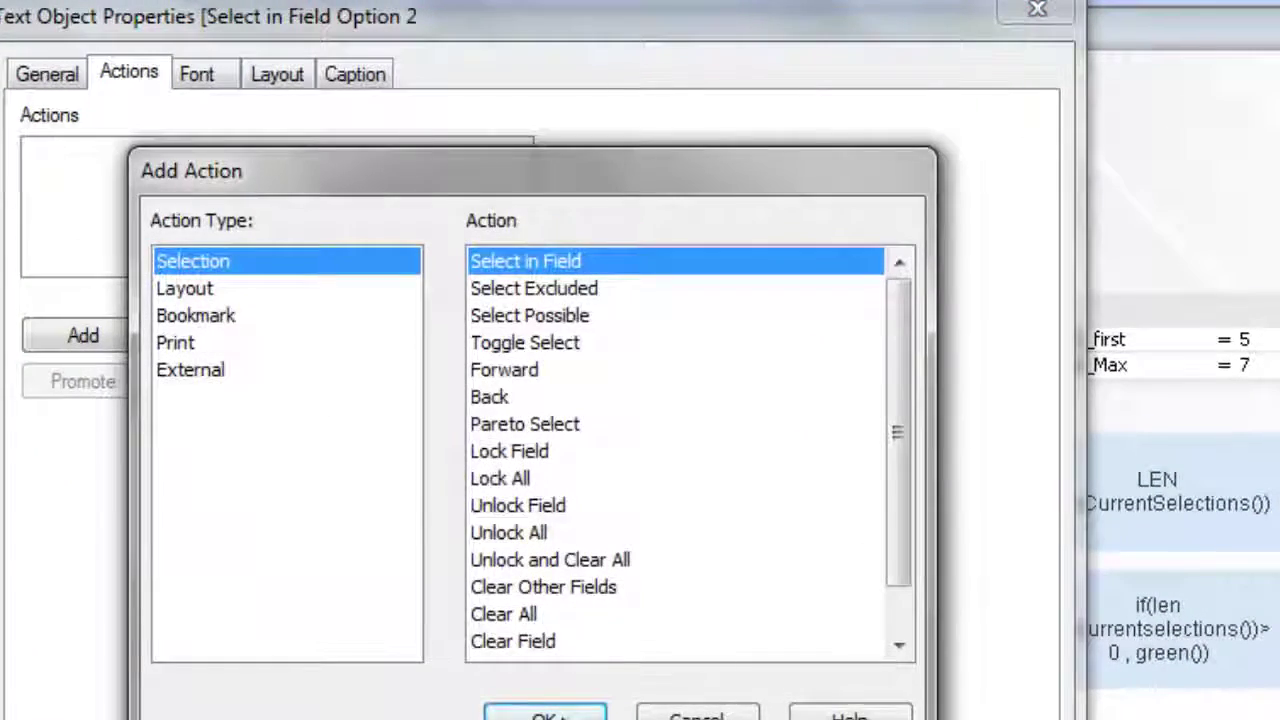
{"action": "left_click", "coordinate": [503, 712]}
{"action": "left_click", "coordinate": [606, 158]}
{"action": "type", "text": "ID"}
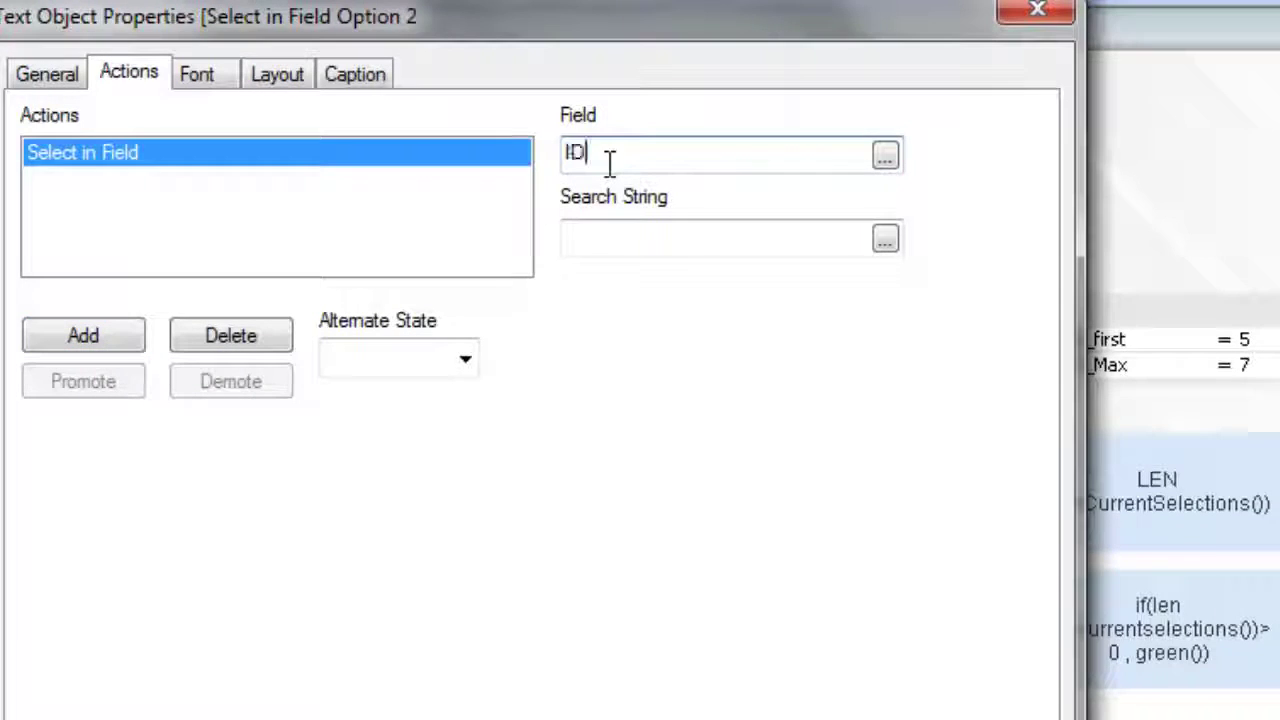
{"action": "left_click", "coordinate": [647, 225]}
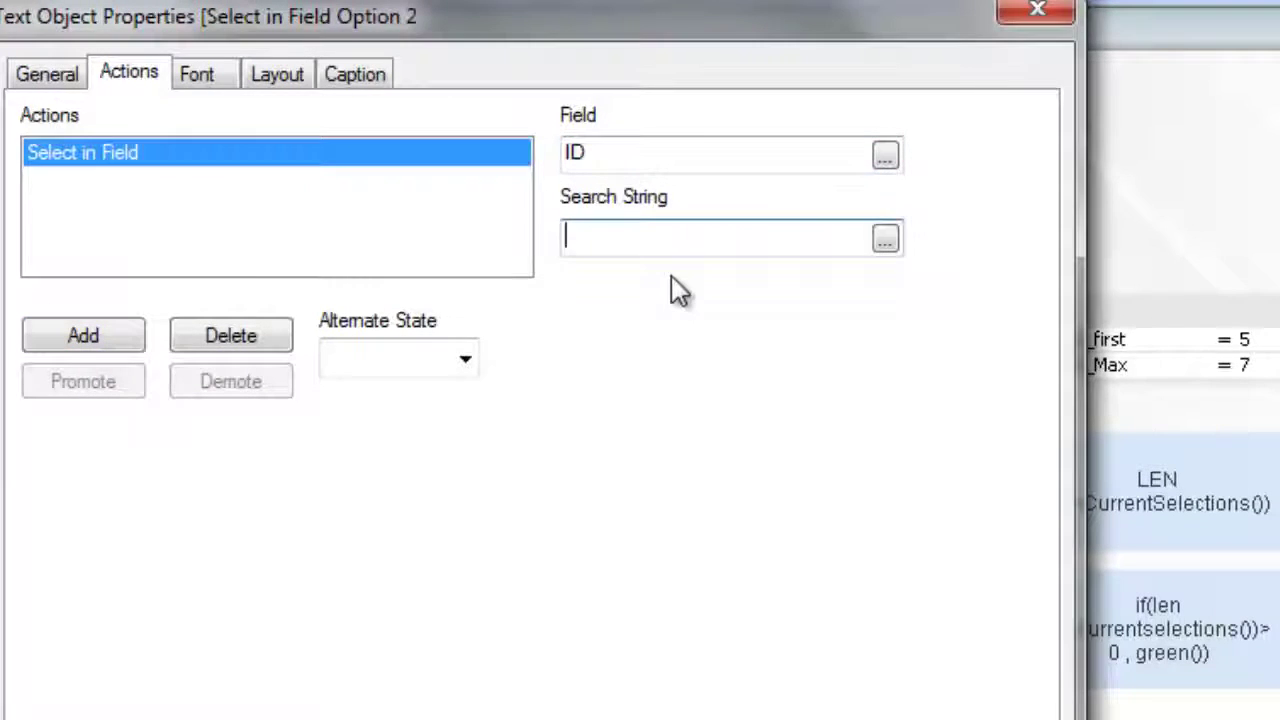
{"action": "type", "text": "='1'"}
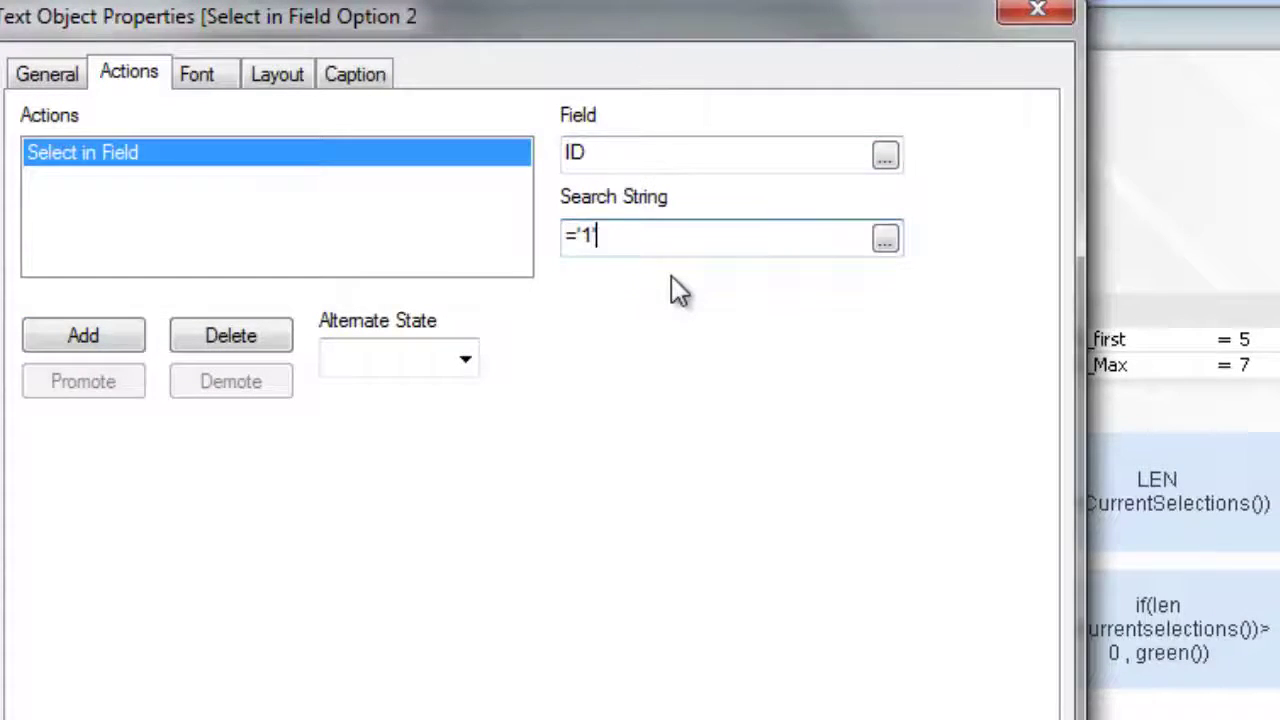
Add a Toggle Select action on field ID with search string ='2' to the Option 2 text object and apply the properties.
{"action": "left_click", "coordinate": [108, 336]}
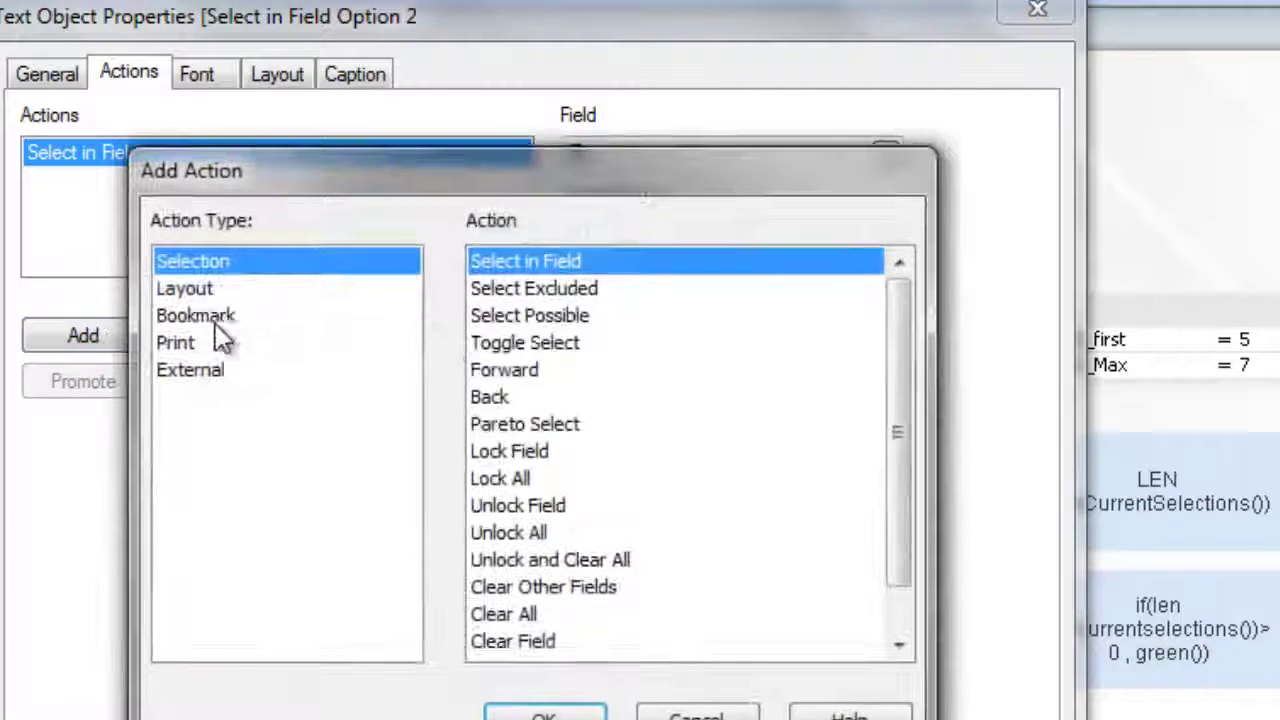
{"action": "left_click", "coordinate": [548, 345]}
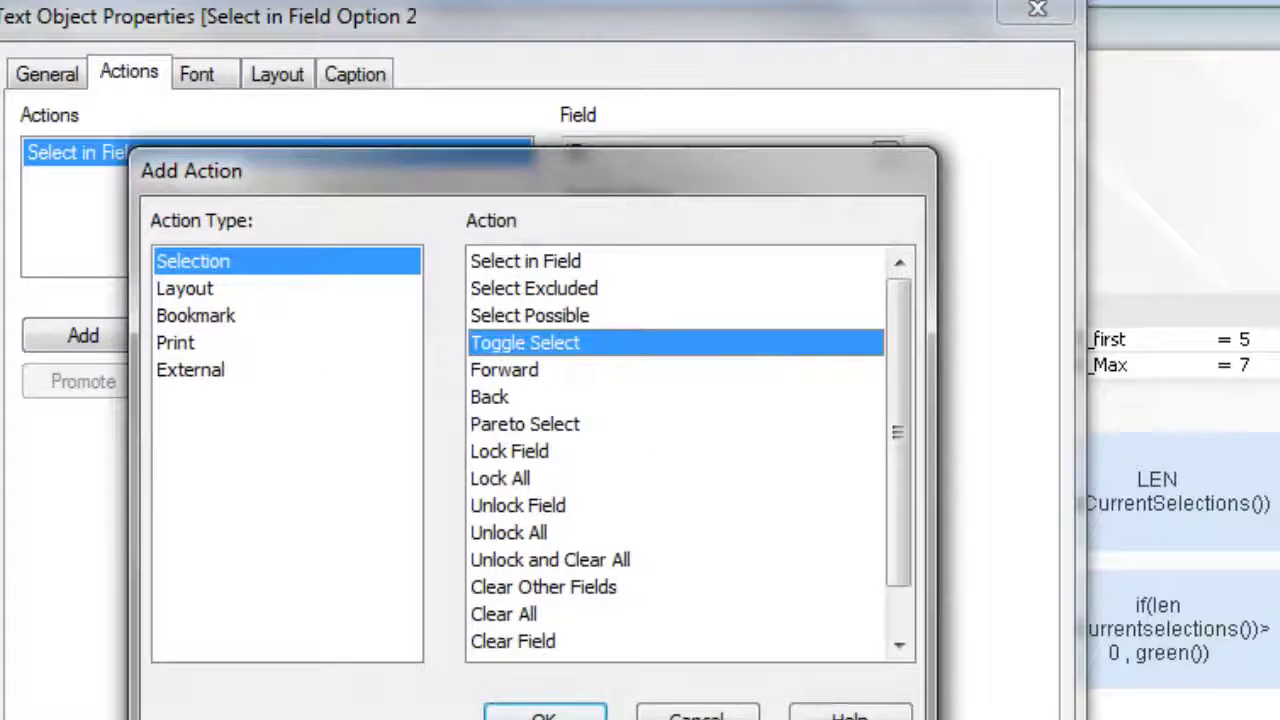
{"action": "left_click", "coordinate": [545, 713]}
{"action": "left_click", "coordinate": [597, 155]}
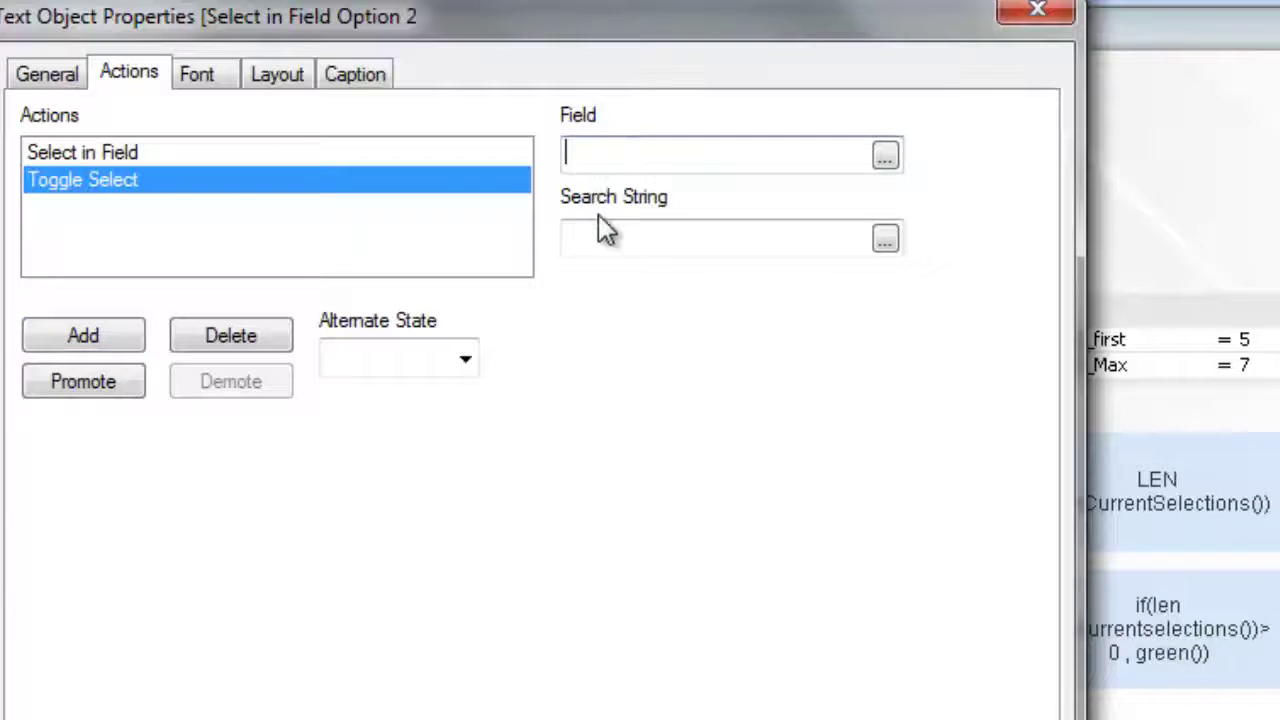
{"action": "type", "text": "ID"}
{"action": "key", "text": "Tab"}
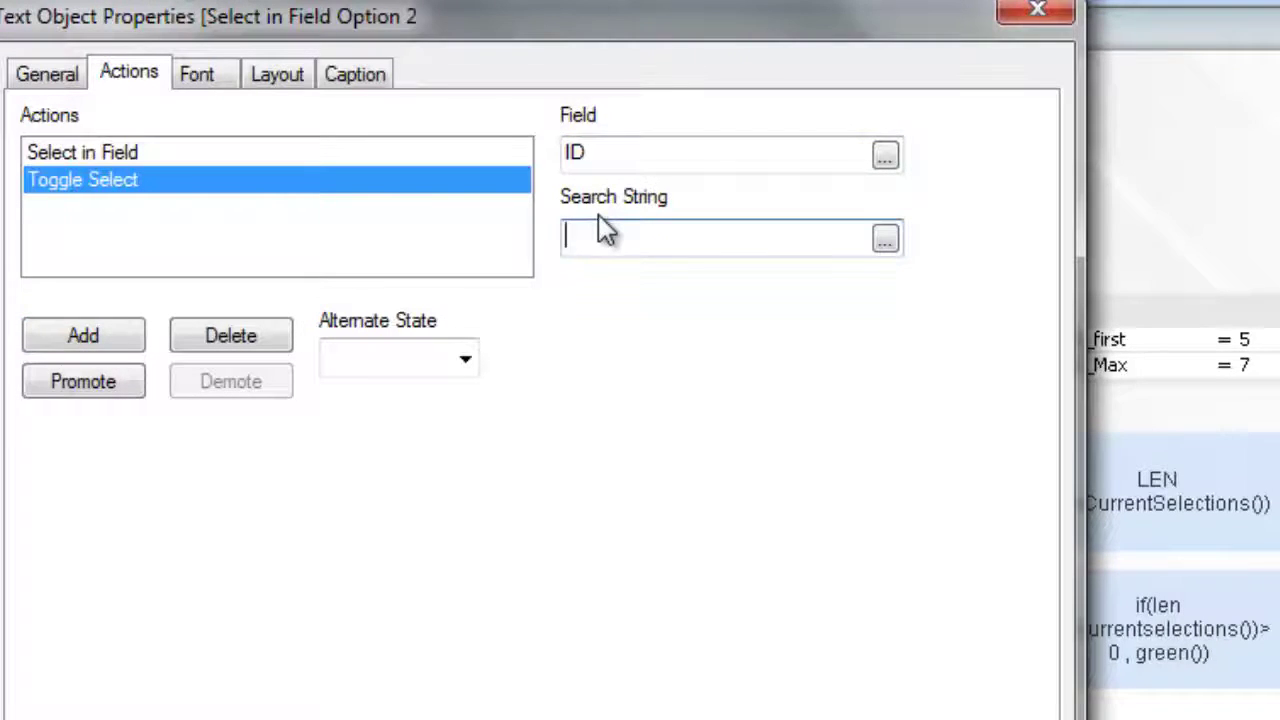
{"action": "type", "text": "='2'"}
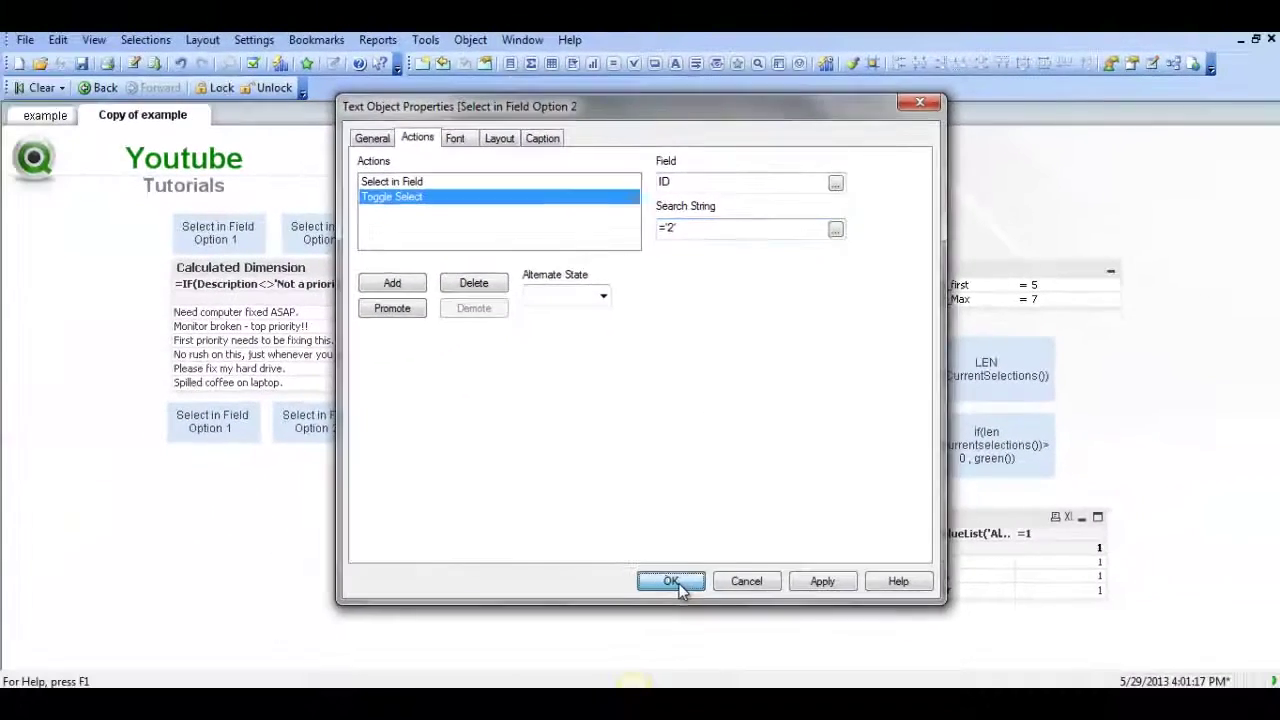
{"action": "left_click", "coordinate": [671, 583]}
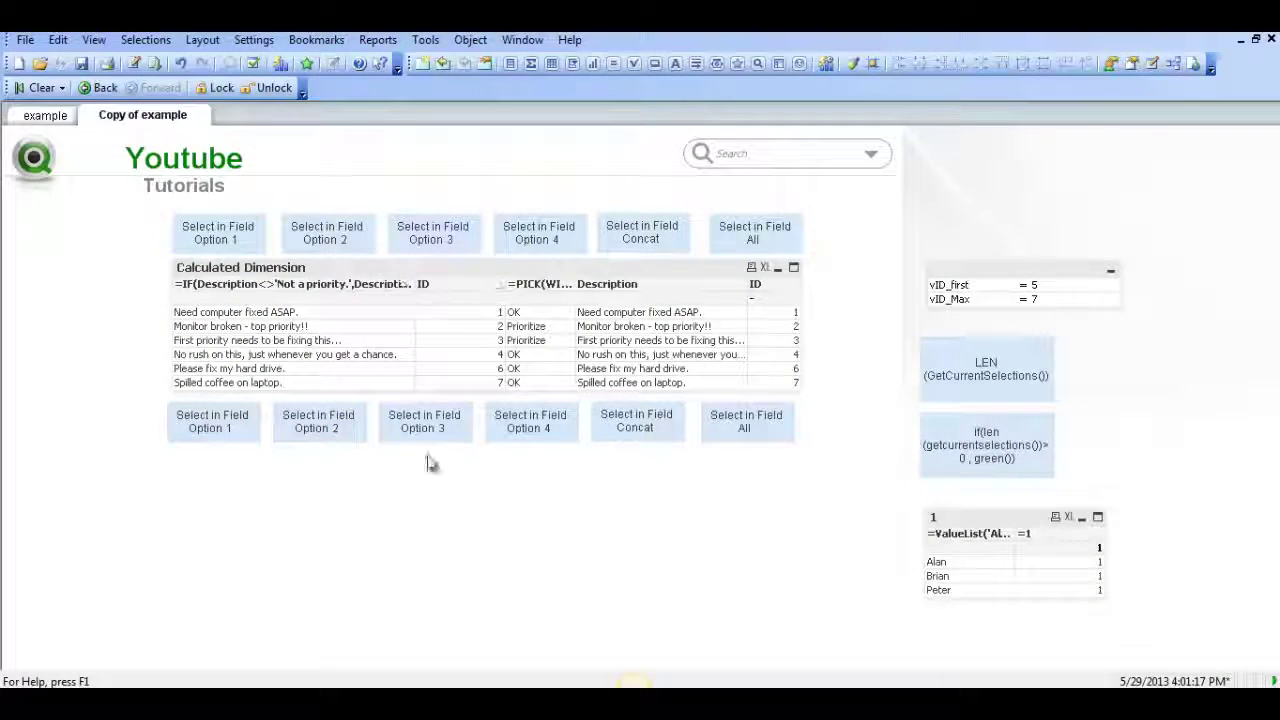
Test the Option 2 and Option 1 buttons below the table, ending on Option 2.
{"action": "left_click", "coordinate": [318, 430]}
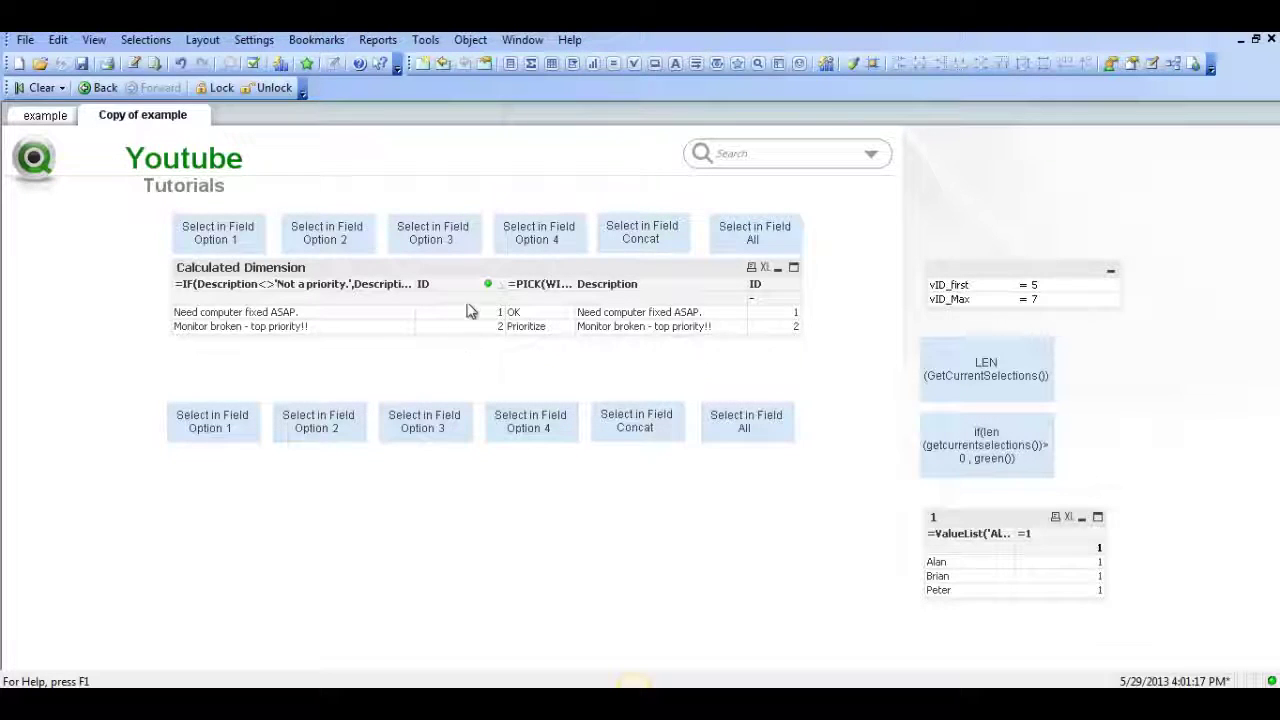
{"action": "left_click", "coordinate": [236, 426]}
{"action": "left_click", "coordinate": [316, 425]}
Add a Select in Field action on field ID to the Option 3 text object below the table.
{"action": "right_click", "coordinate": [425, 430]}
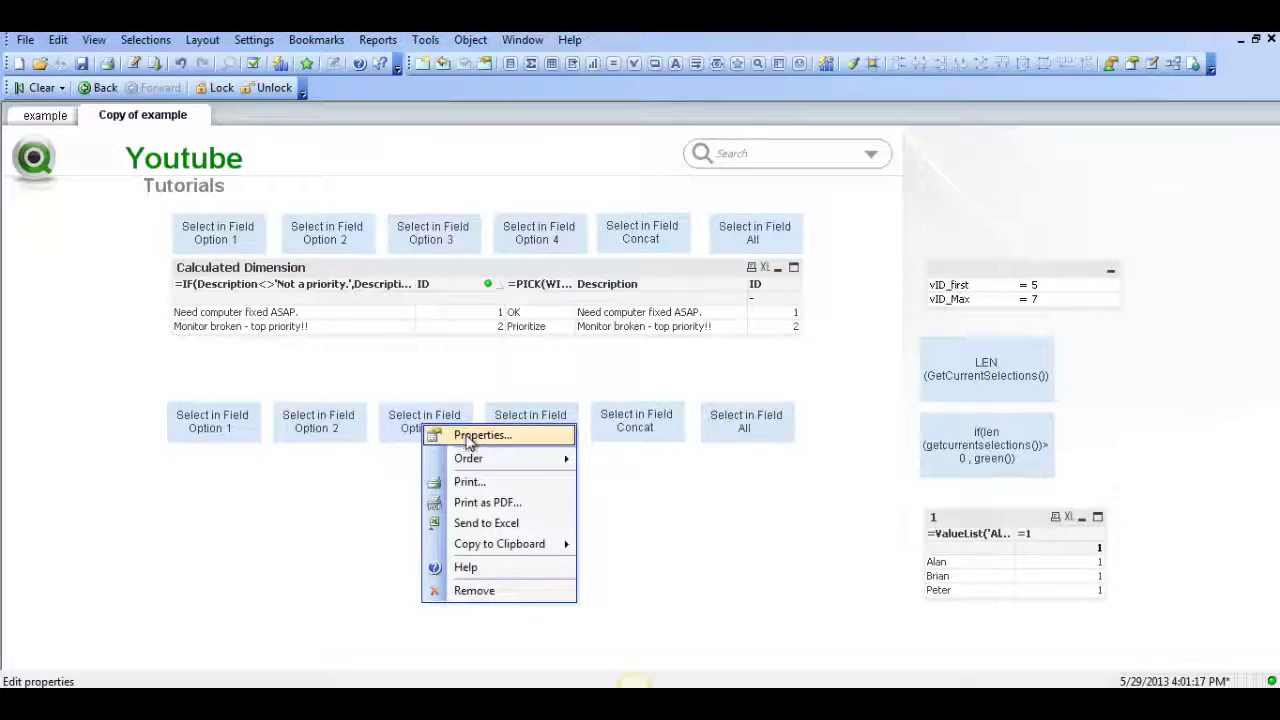
{"action": "left_click", "coordinate": [465, 436]}
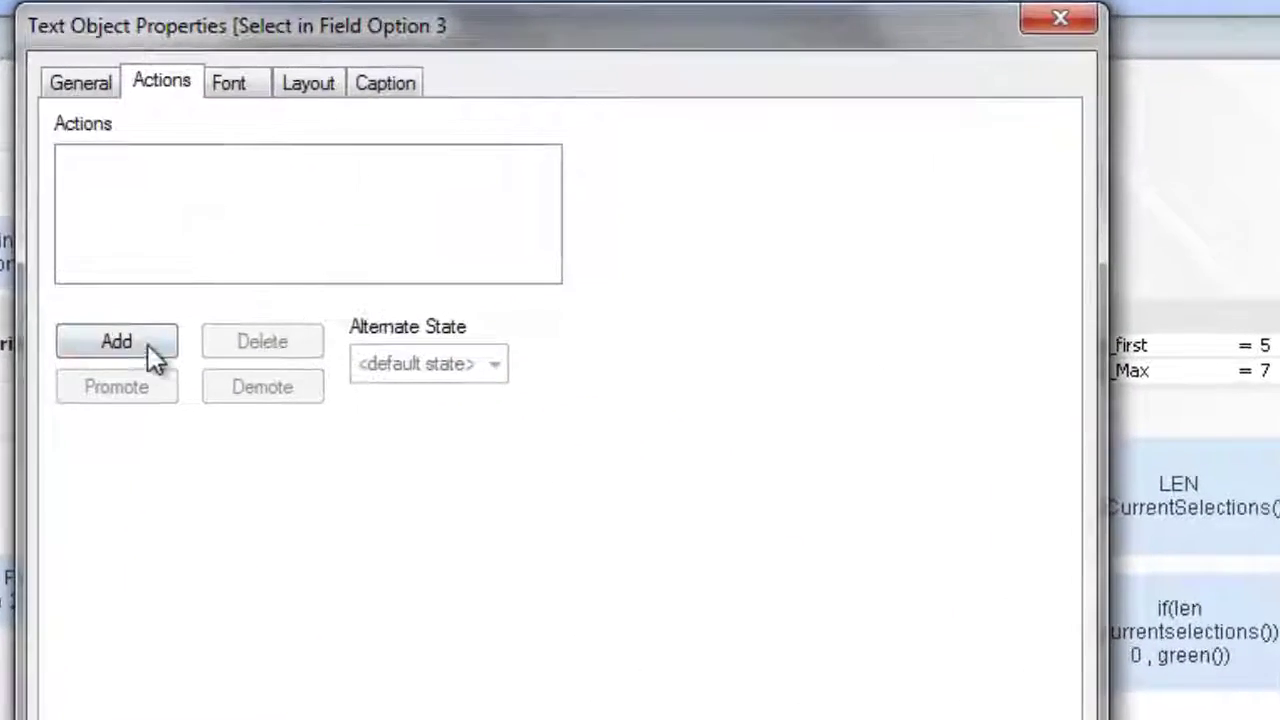
{"action": "left_click", "coordinate": [258, 318]}
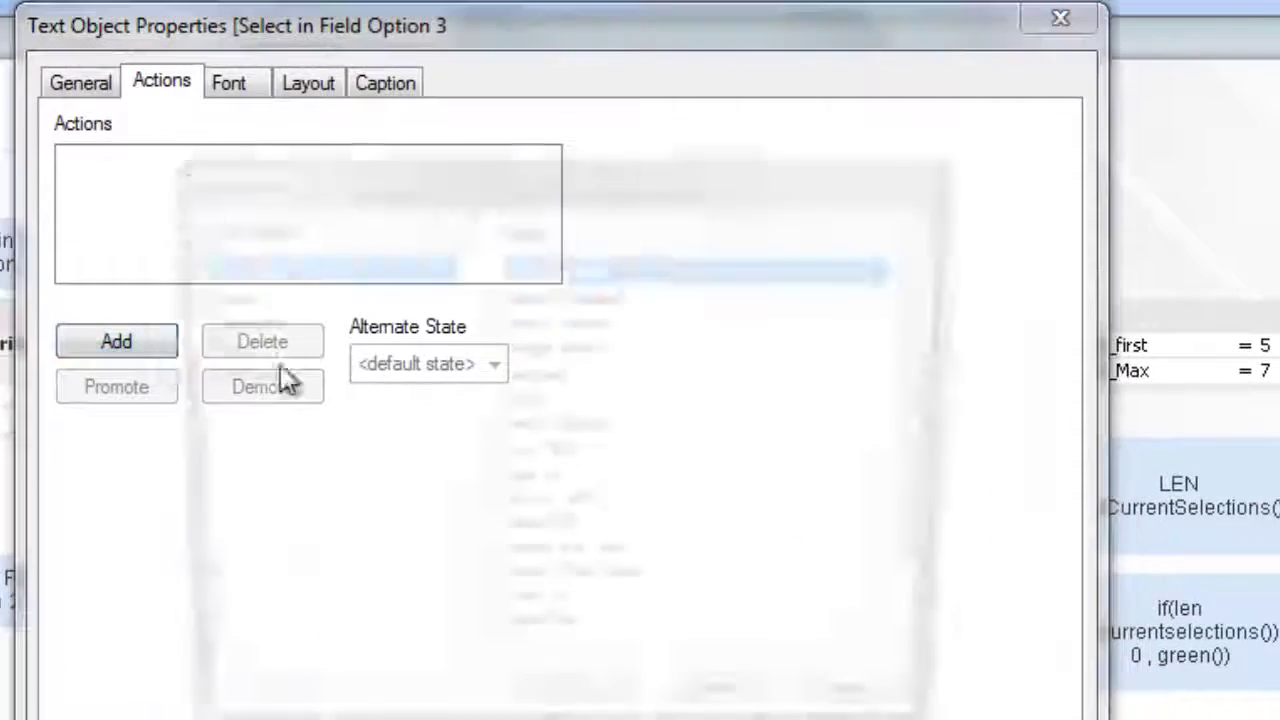
{"action": "left_click", "coordinate": [573, 716]}
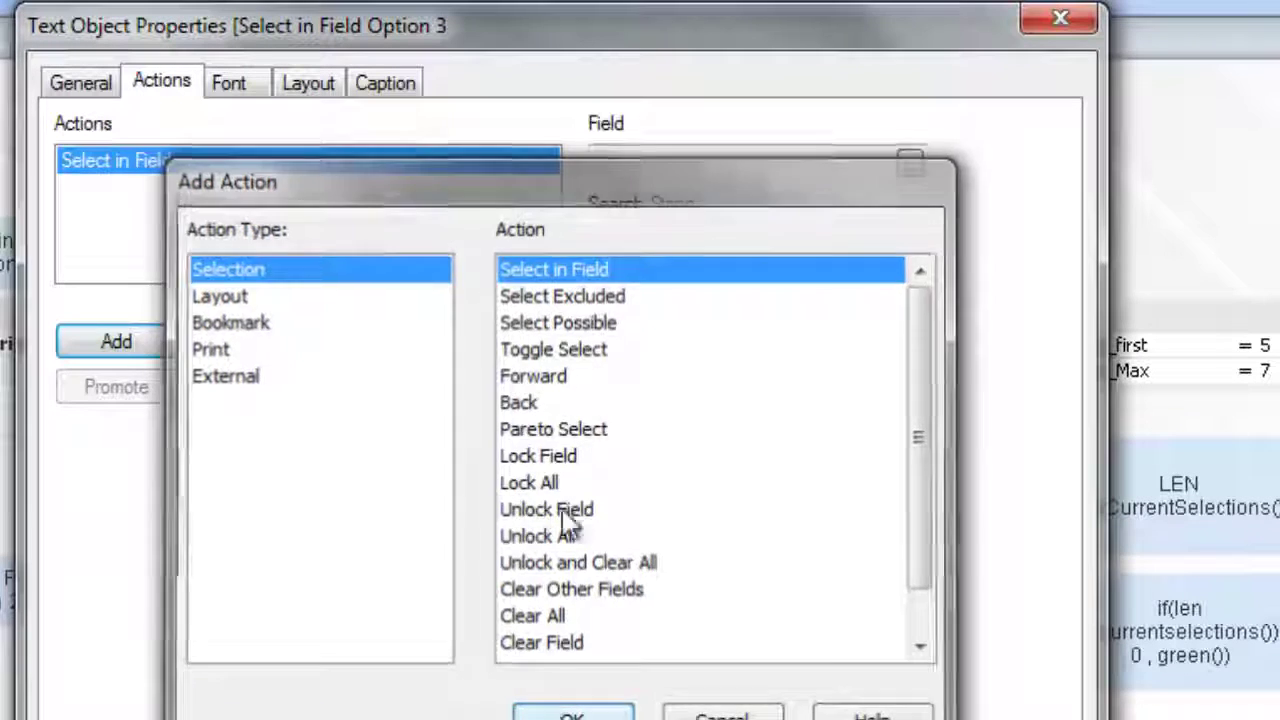
{"action": "type", "text": "ID"}
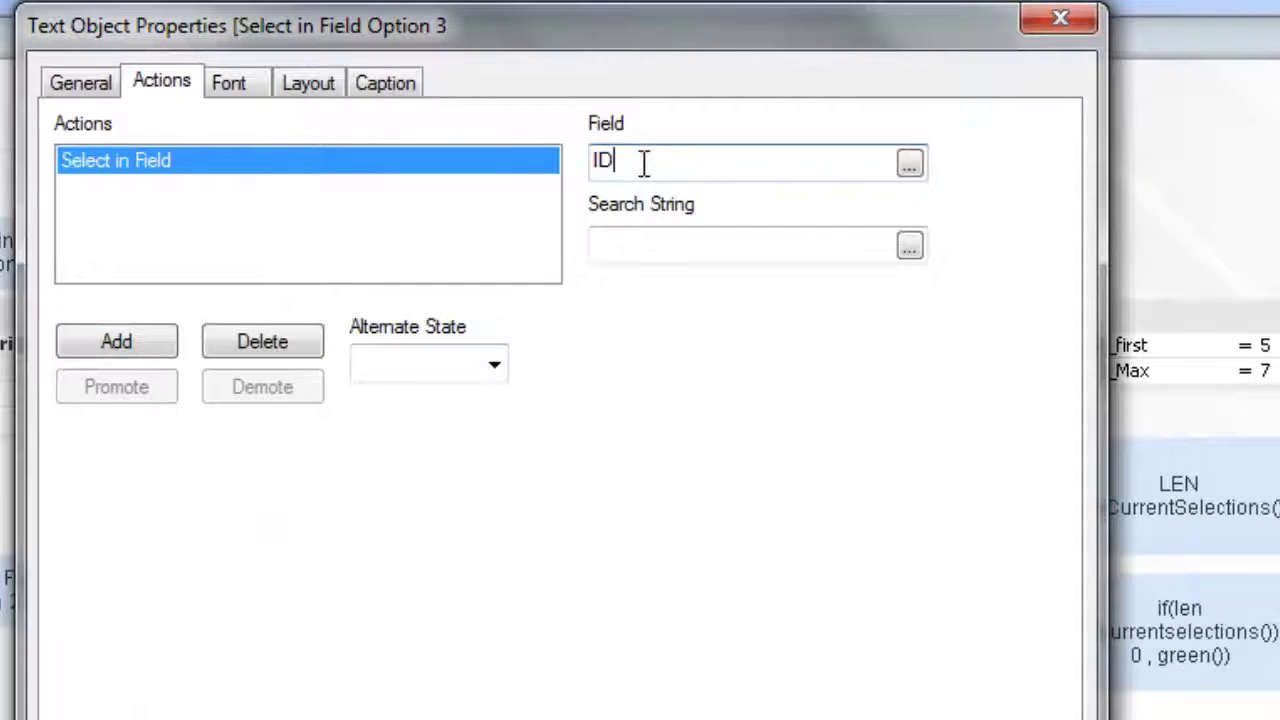
Set the Option 3 action's search string to ("1"|"2"|"3") and apply the properties.
{"action": "left_click", "coordinate": [645, 252]}
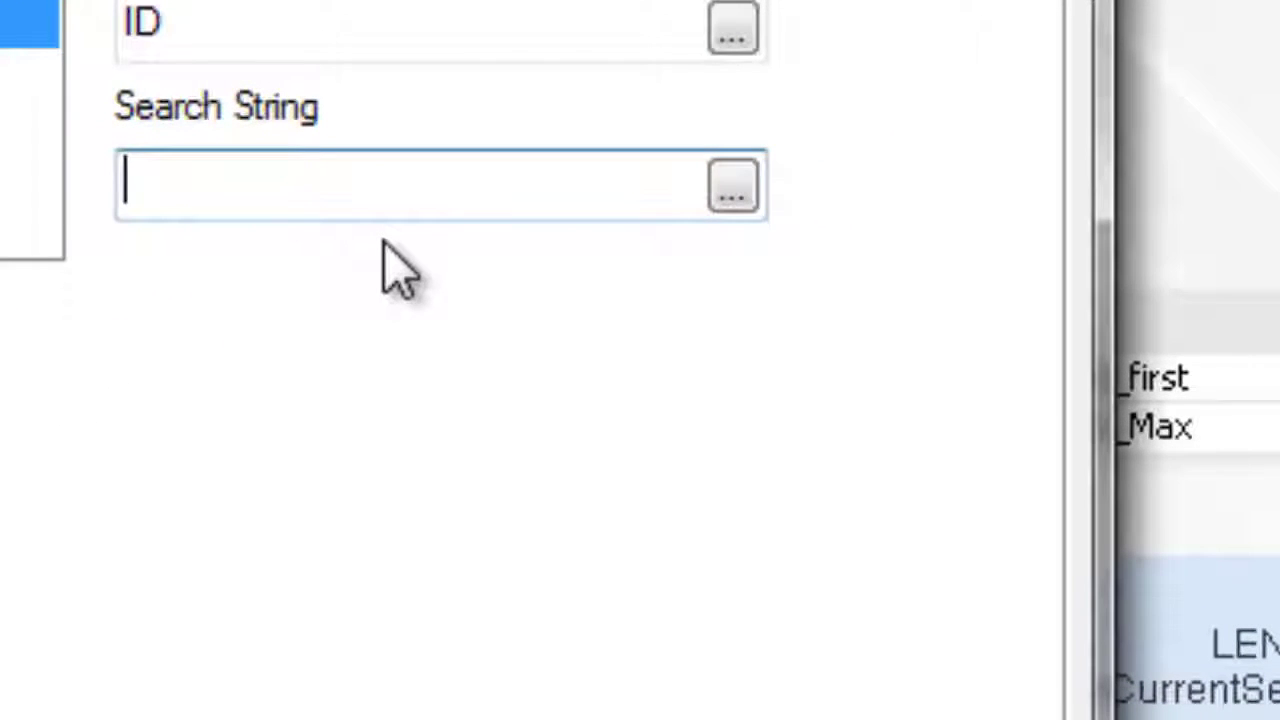
{"action": "type", "text": "\"\""}
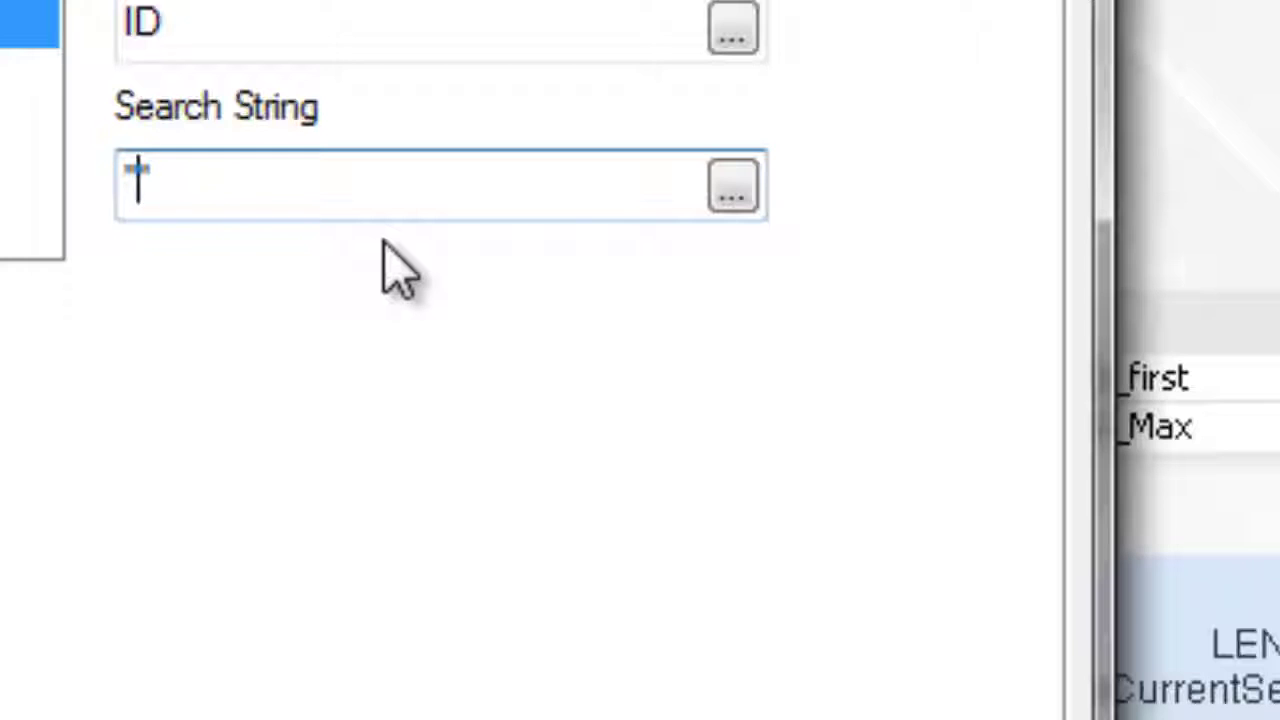
{"action": "type", "text": "1"}
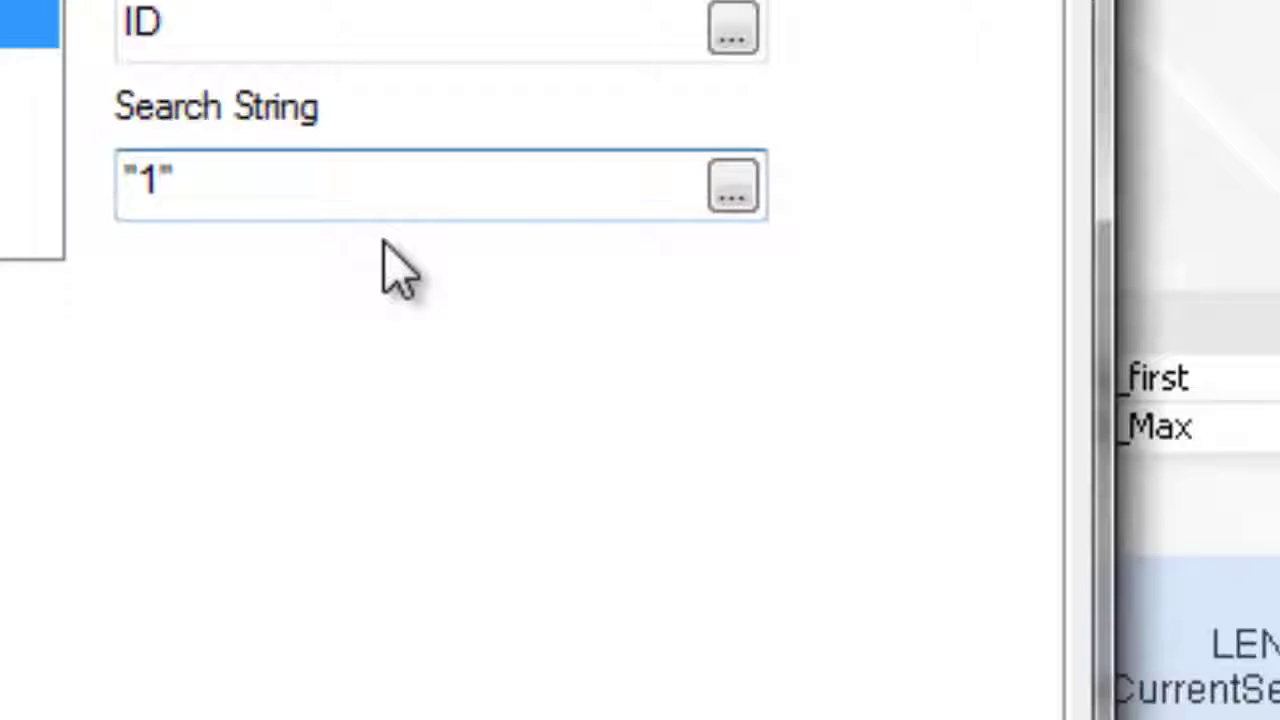
{"action": "left_click", "coordinate": [126, 198]}
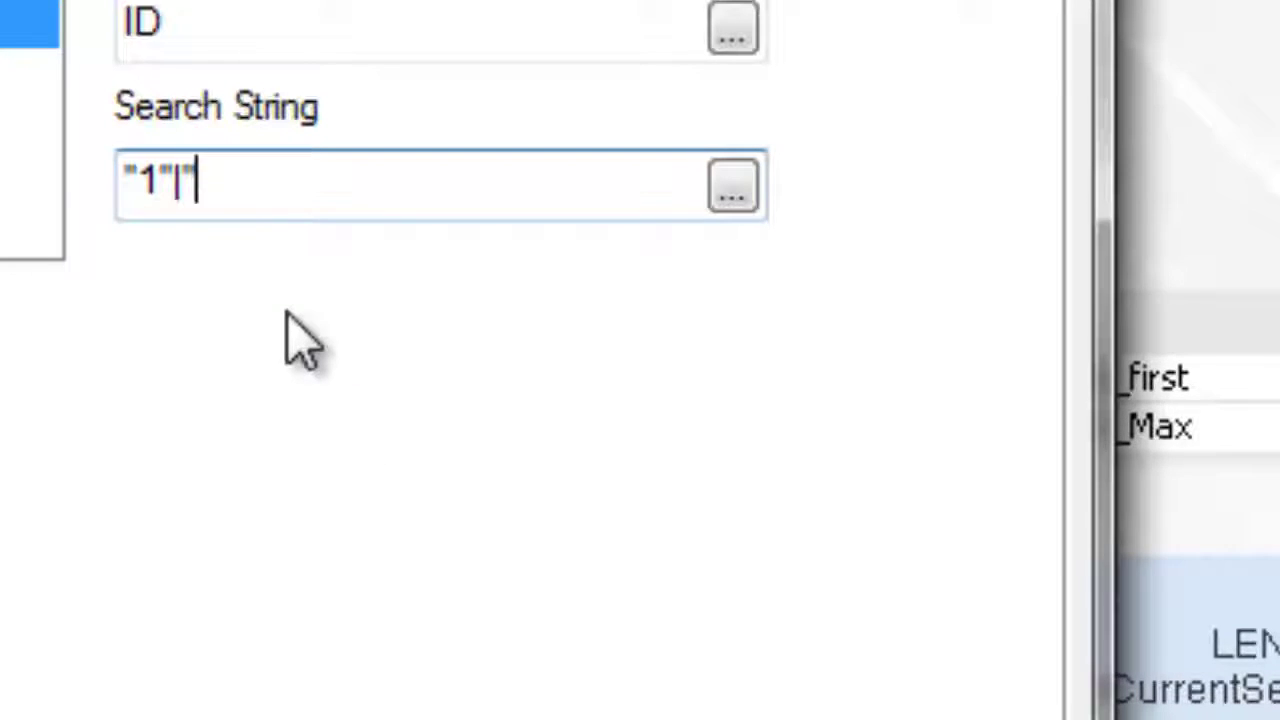
{"action": "type", "text": "\"2\""}
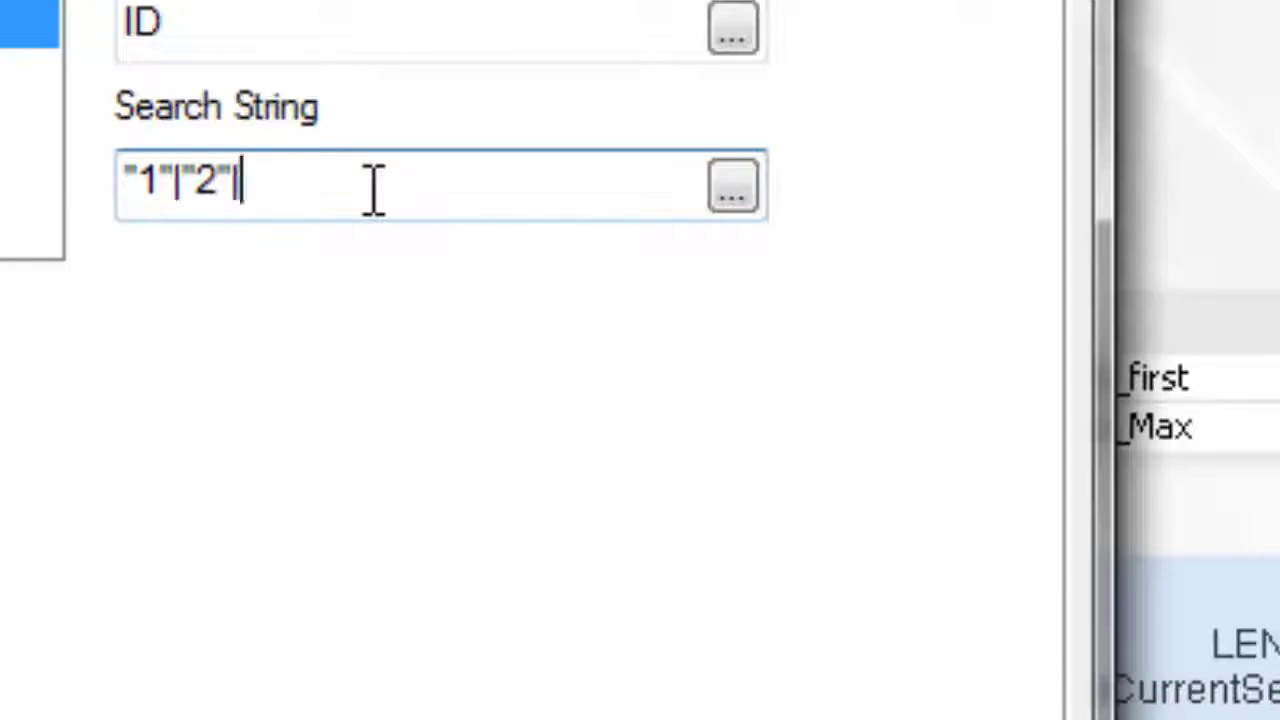
{"action": "type", "text": "|\""}
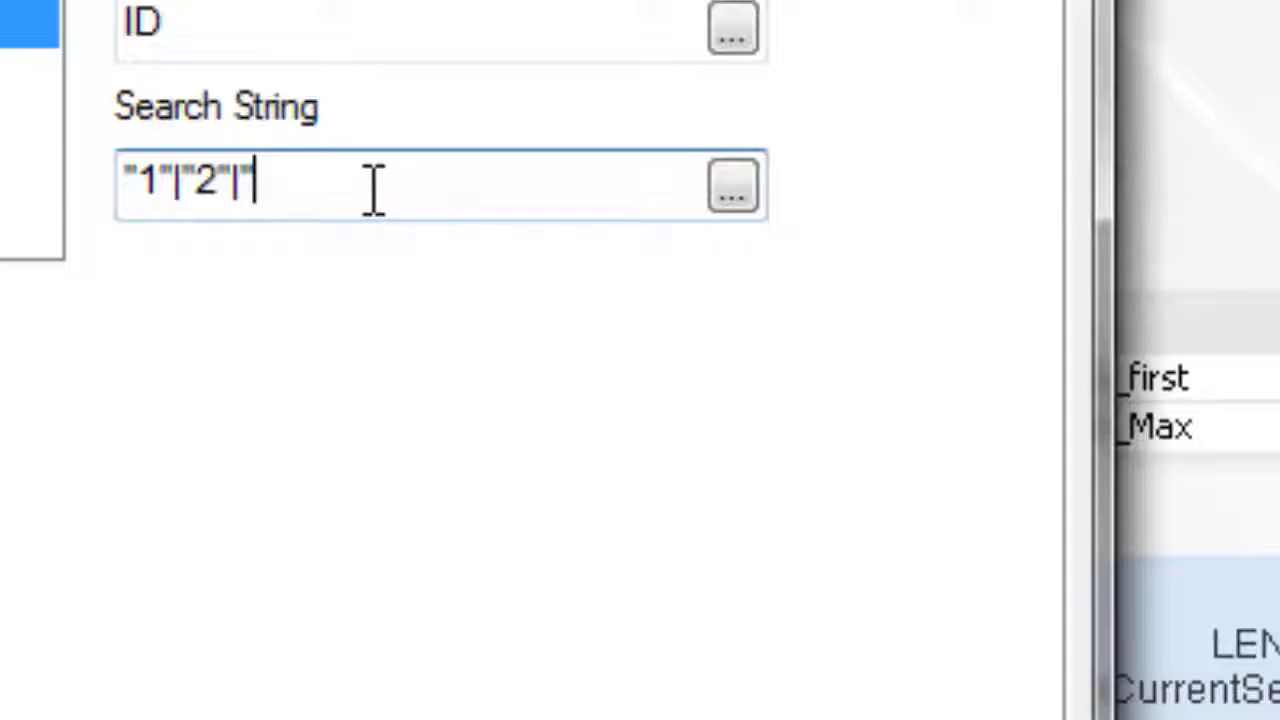
{"action": "type", "text": "3\""}
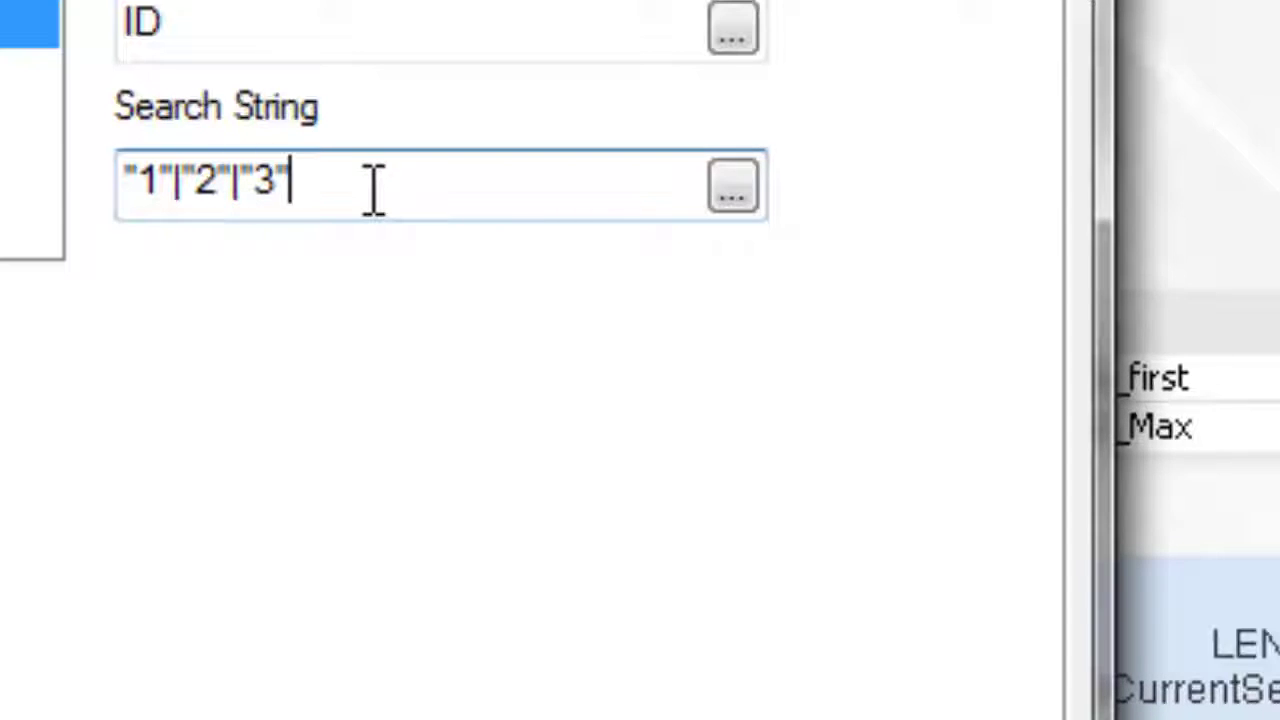
{"action": "type", "text": ")"}
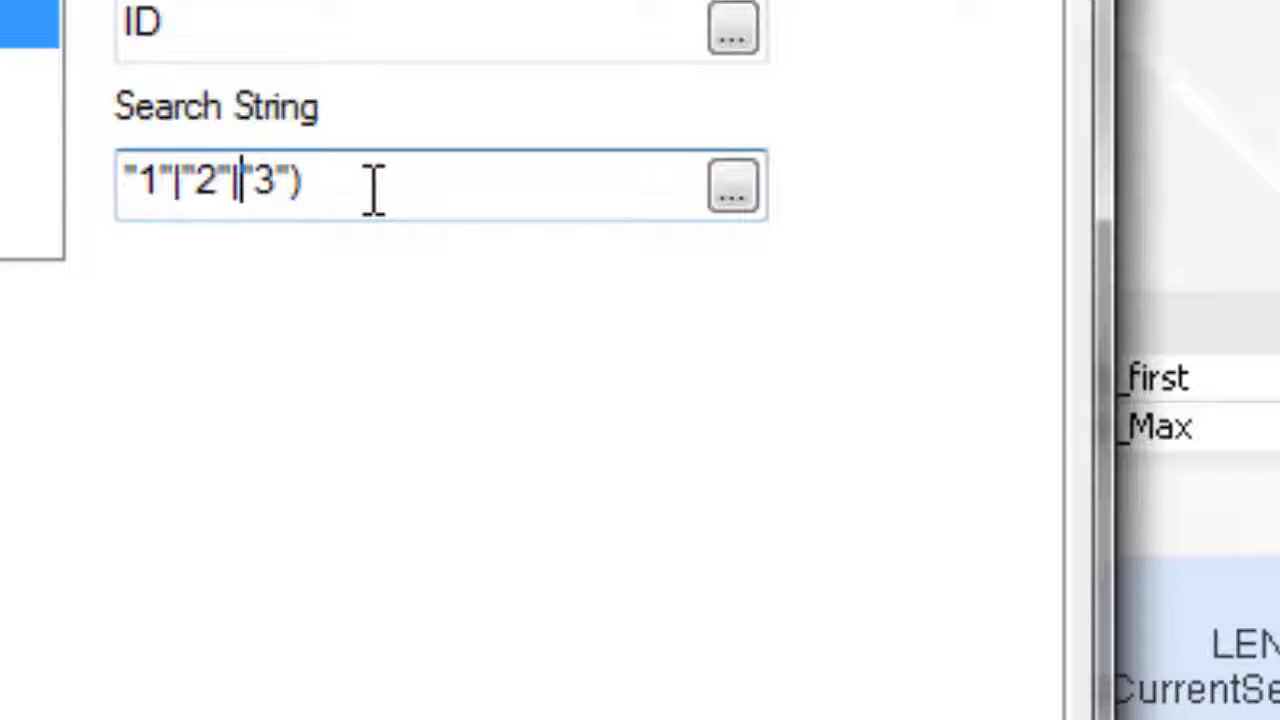
{"action": "key", "text": "Left"}
{"action": "key", "text": "Left"}
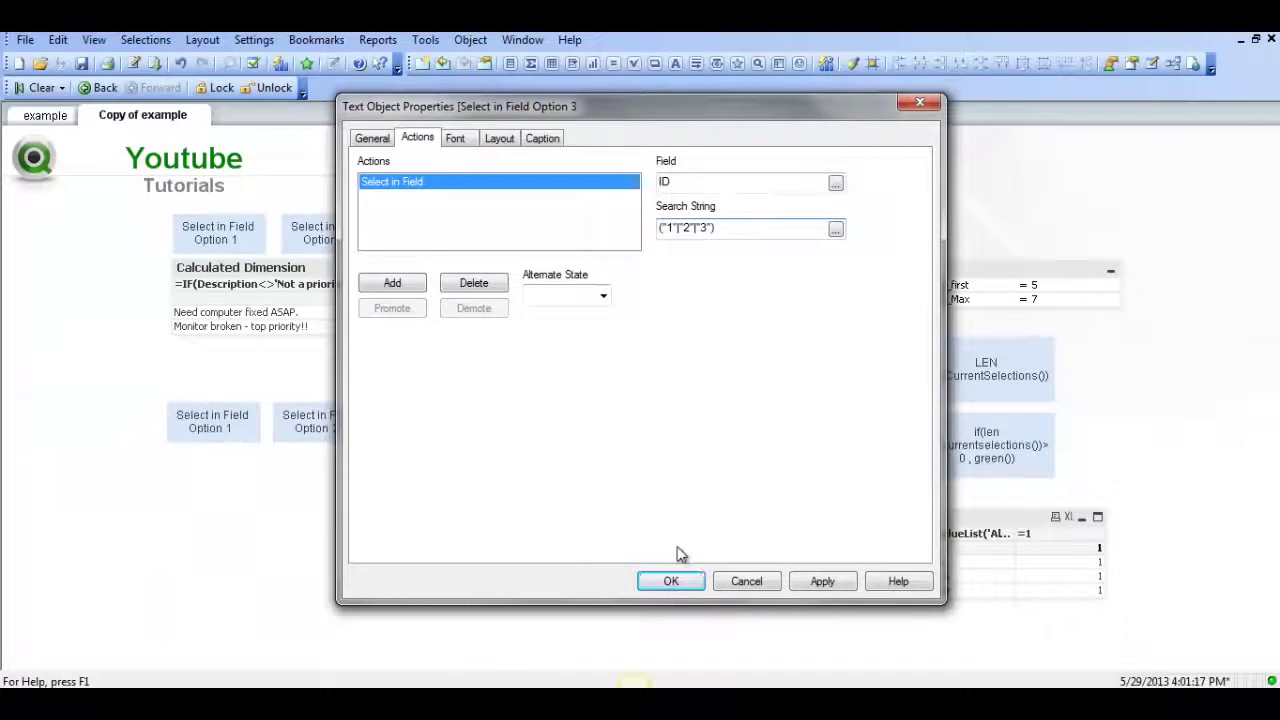
{"action": "left_click", "coordinate": [672, 581]}
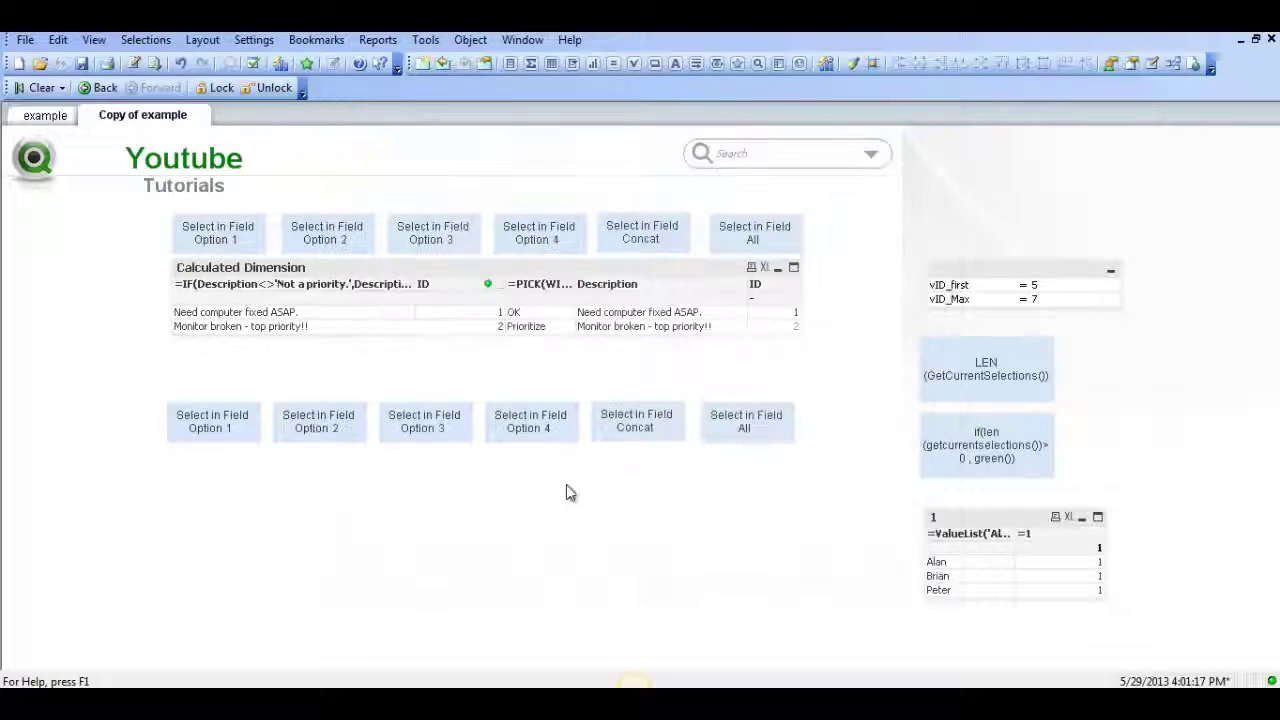
Test the Option 3 button below the table, clear the selections, test Options 1, 2 and 3 in turn, and clear again.
{"action": "left_click", "coordinate": [413, 432]}
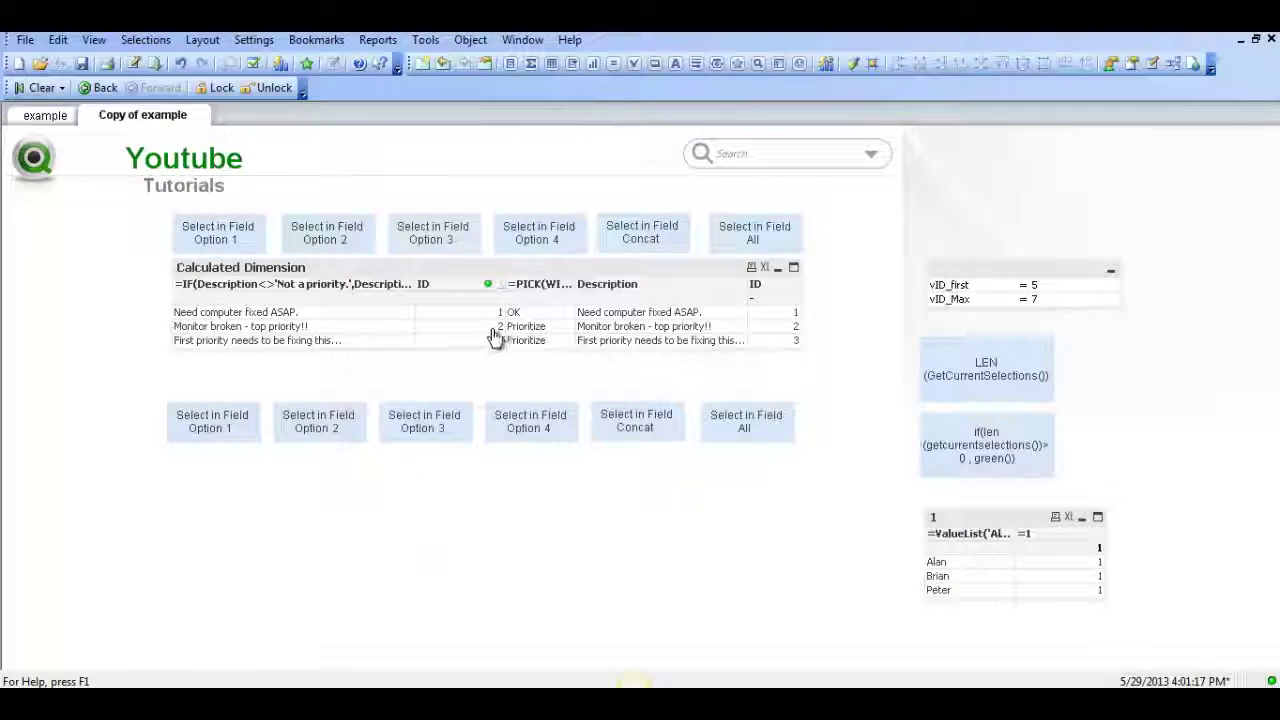
{"action": "left_click", "coordinate": [33, 90]}
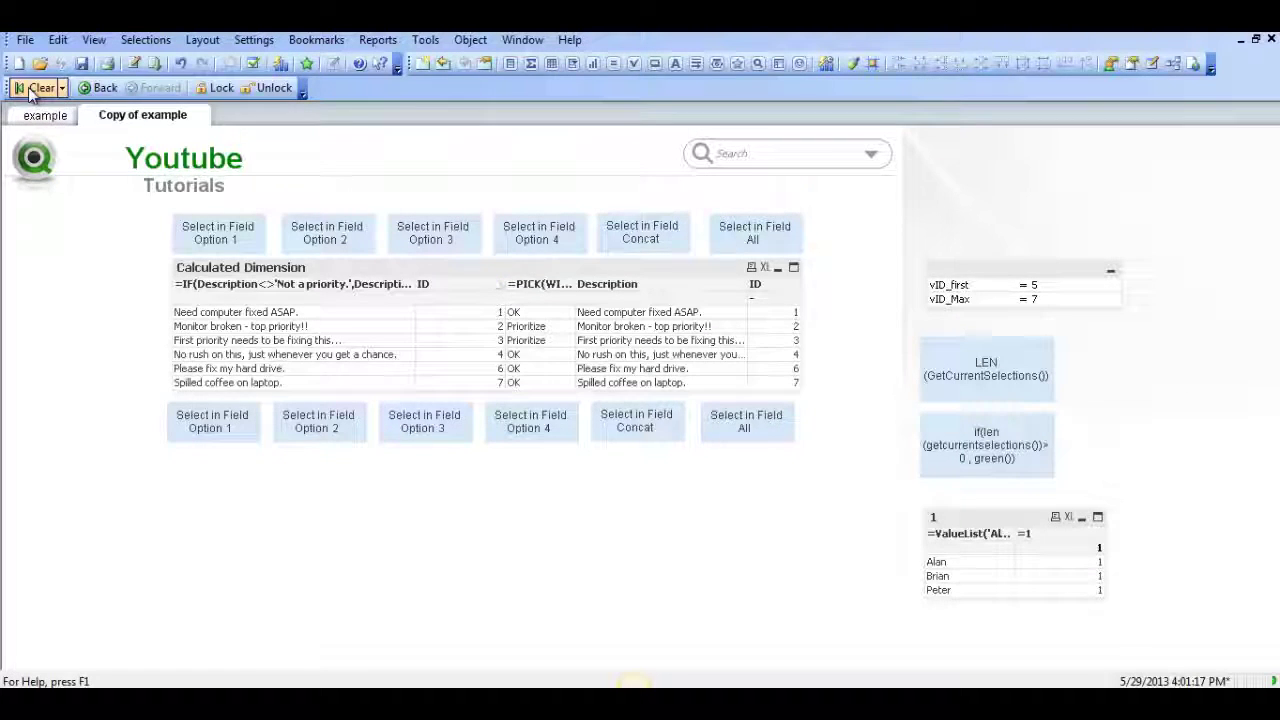
{"action": "left_click", "coordinate": [224, 440]}
{"action": "left_click", "coordinate": [323, 437]}
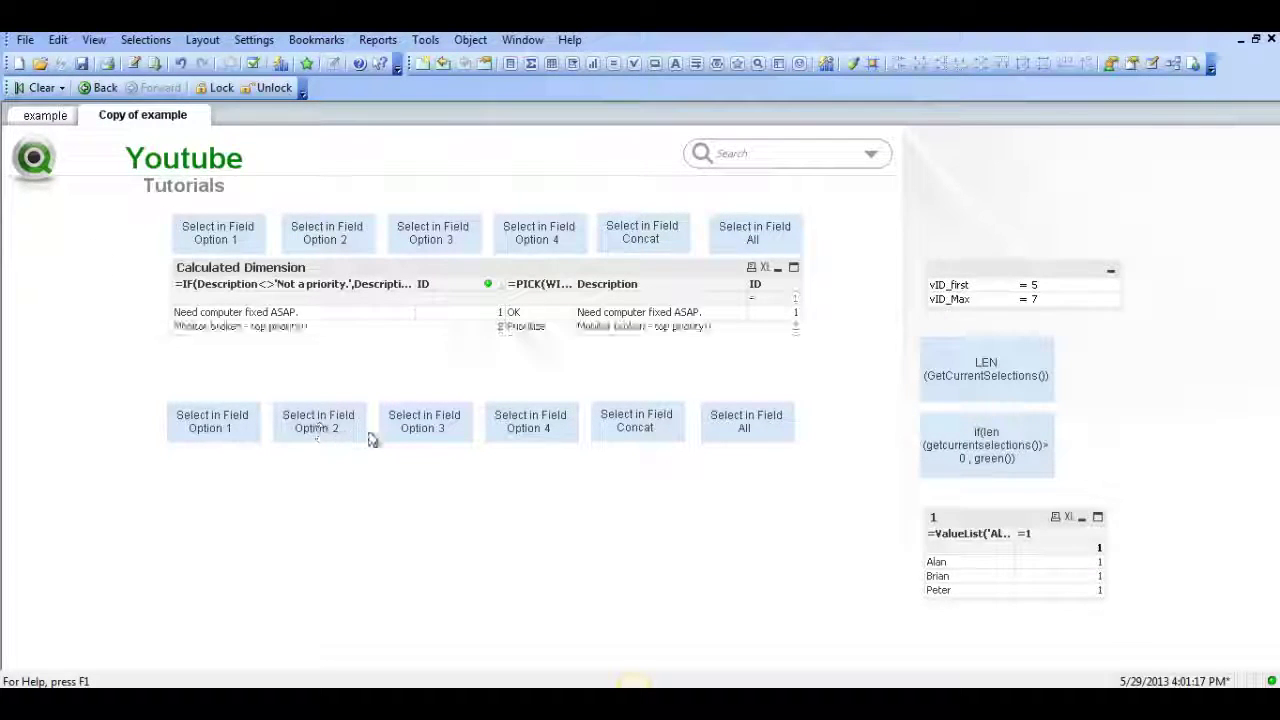
{"action": "left_click", "coordinate": [445, 440]}
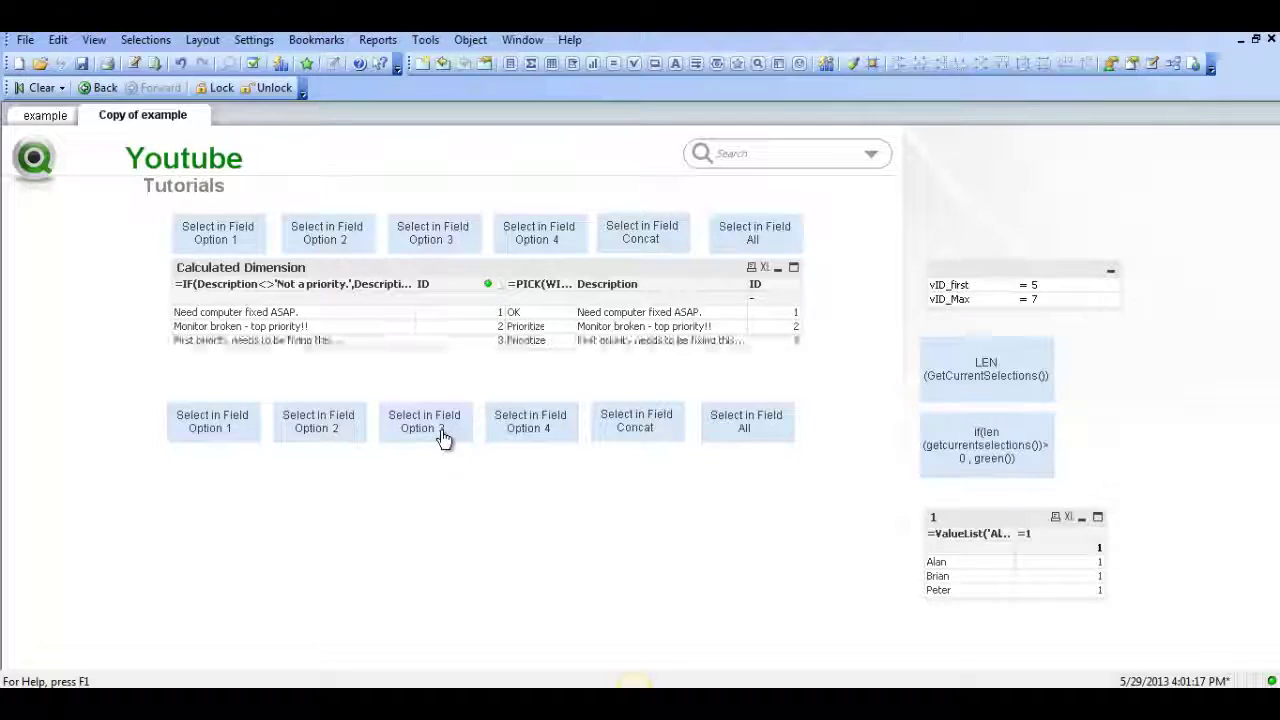
{"action": "left_click", "coordinate": [46, 93]}
Add a Select in Field action on field ID to the Option 4 text object below the table.
{"action": "right_click", "coordinate": [534, 428]}
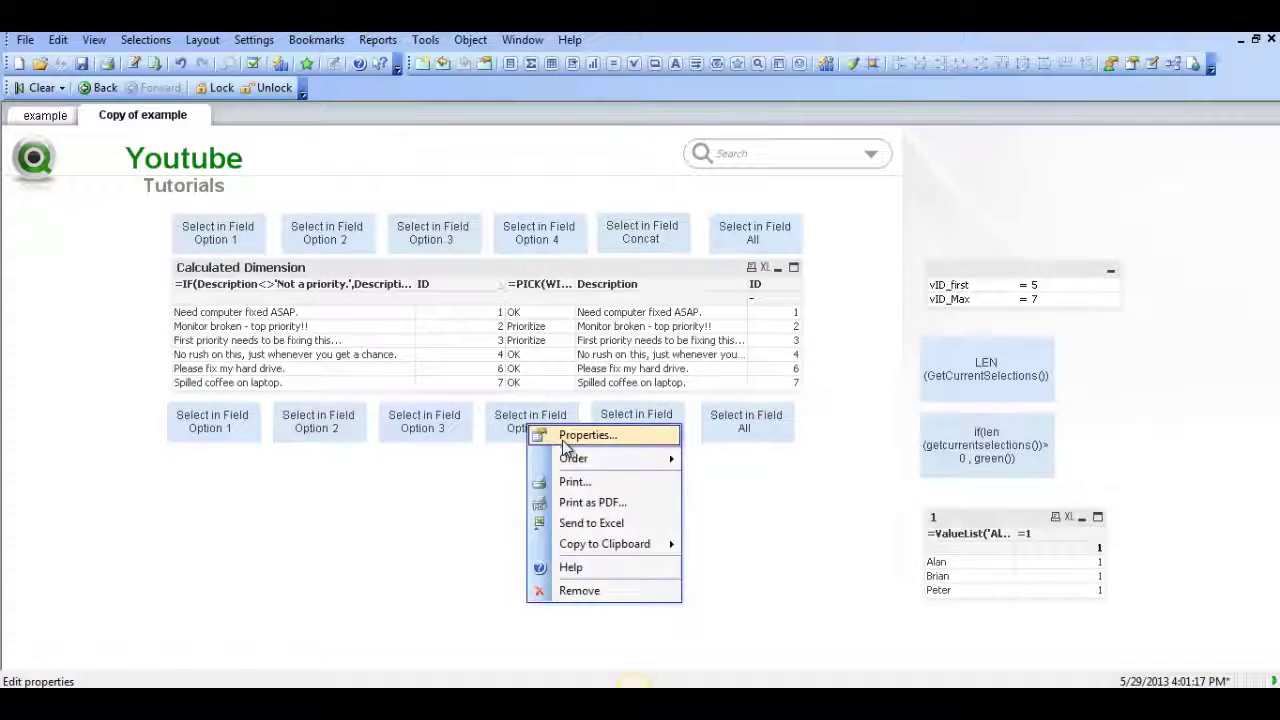
{"action": "left_click", "coordinate": [565, 437]}
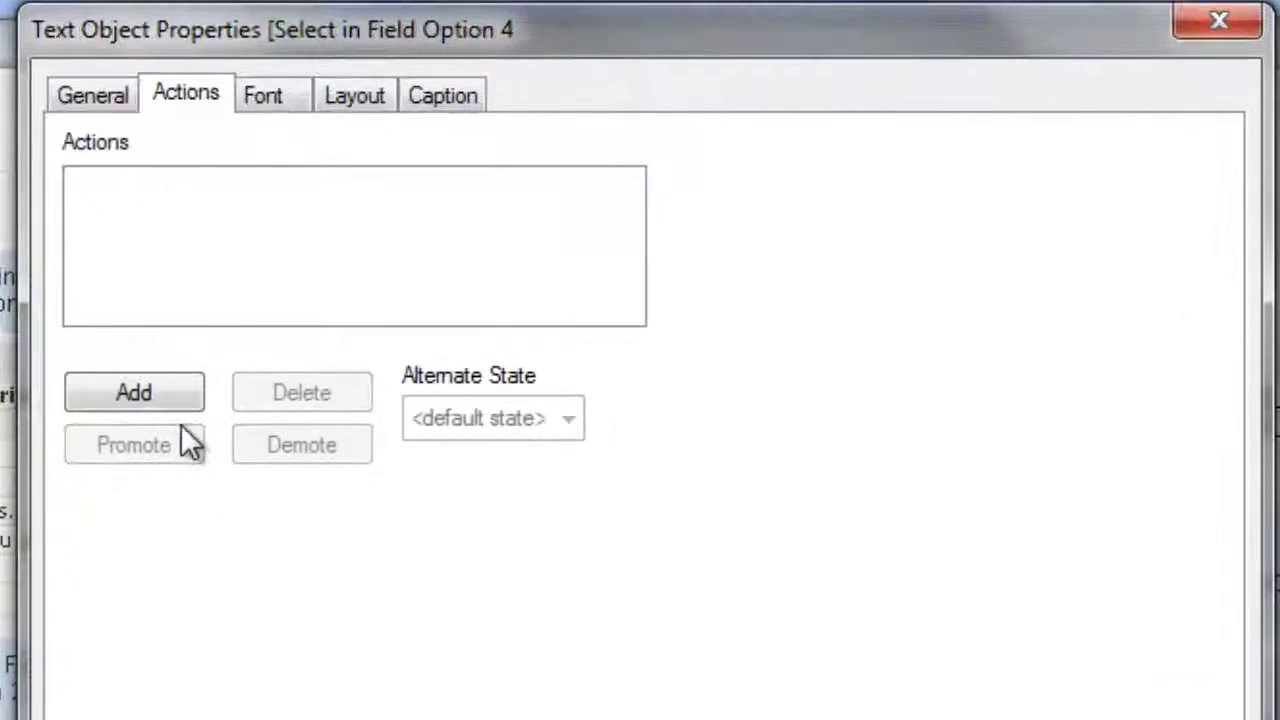
{"action": "left_click", "coordinate": [163, 400]}
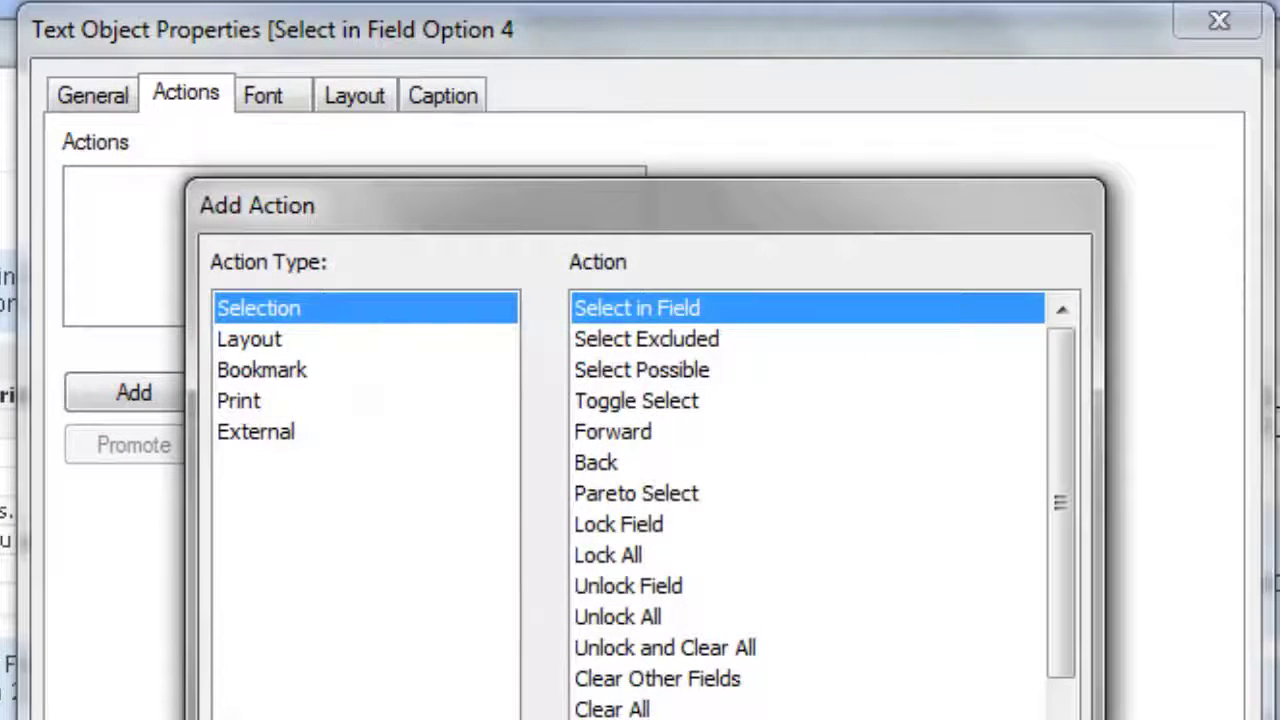
{"action": "key", "text": "Return"}
{"action": "left_click", "coordinate": [733, 198]}
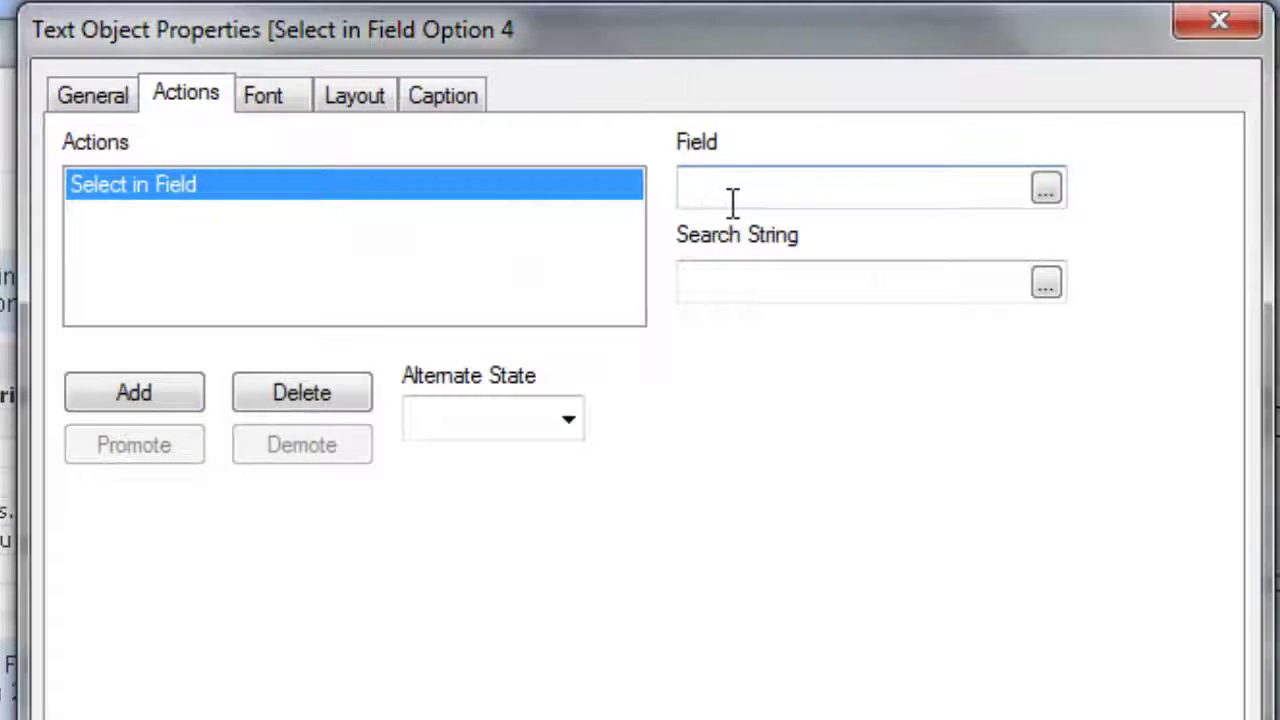
{"action": "type", "text": "ID"}
{"action": "left_click", "coordinate": [775, 288]}
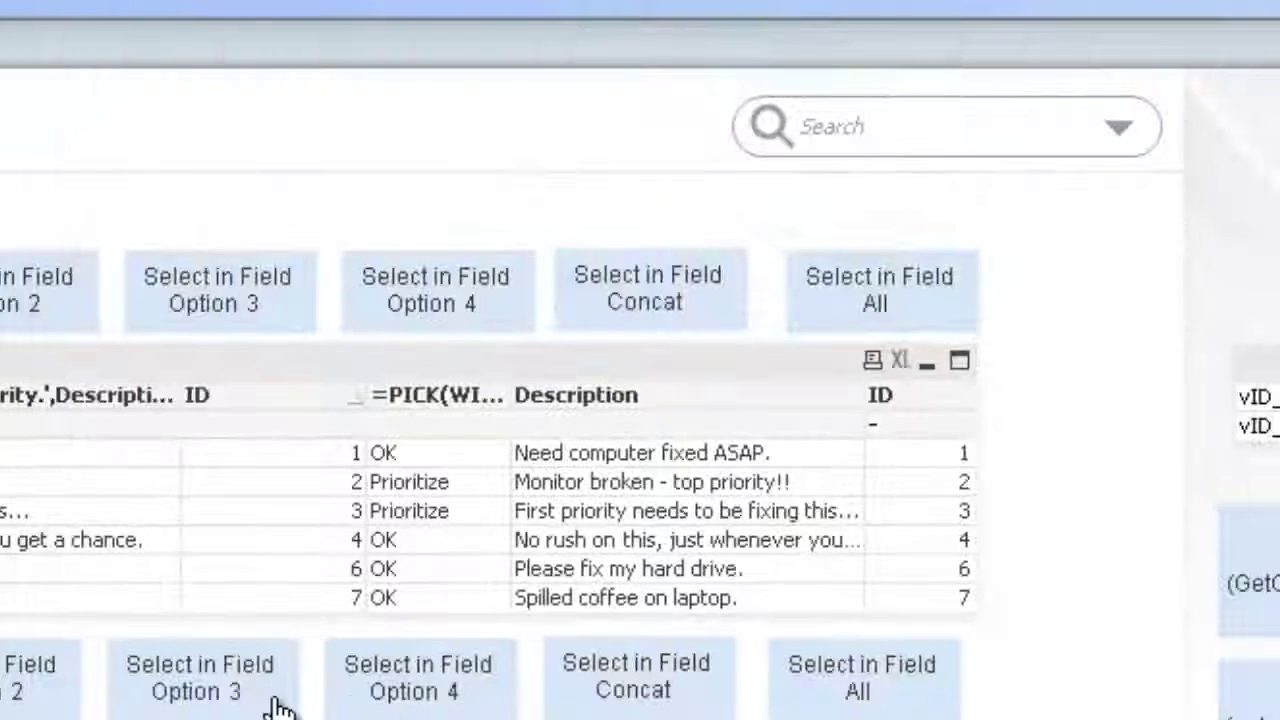
Copy the search string ("1"|"2"|"3") from the lower Option 3 text object's action into the lower Option 4 text object's Select in Field action.
{"action": "right_click", "coordinate": [270, 705]}
{"action": "left_click", "coordinate": [337, 706]}
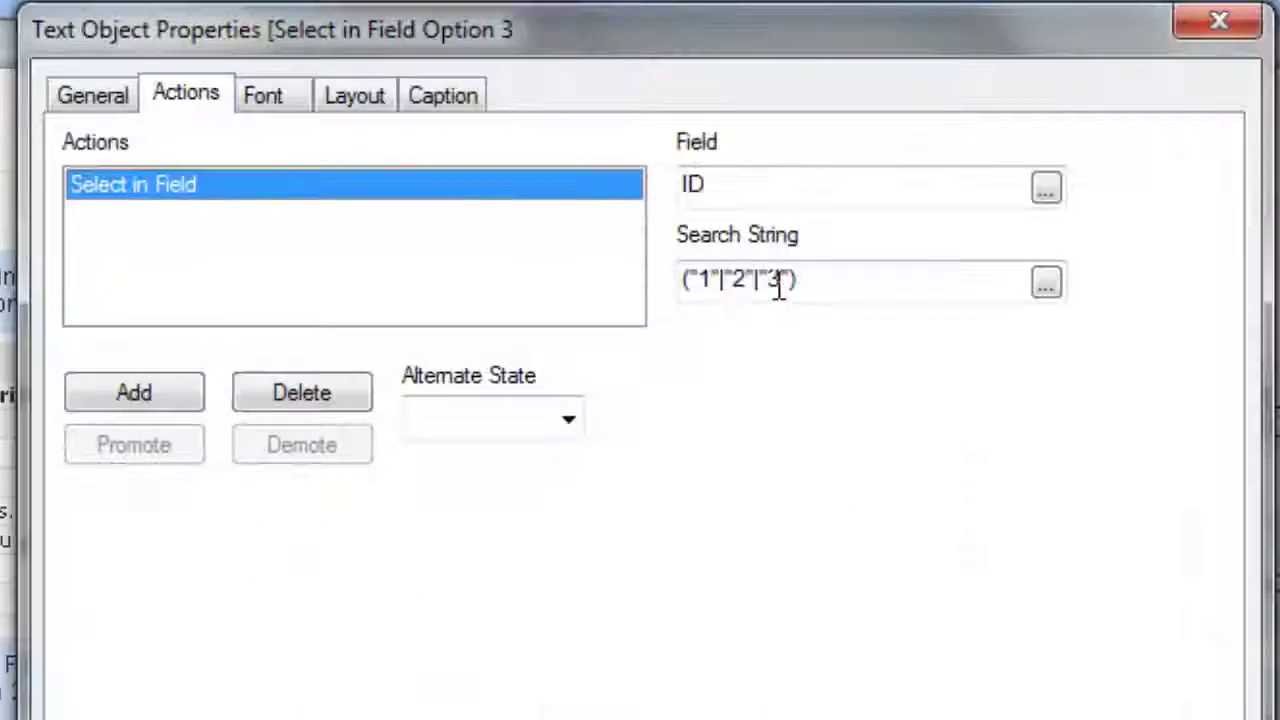
{"action": "key", "text": "Tab"}
{"action": "key", "text": "ctrl+c"}
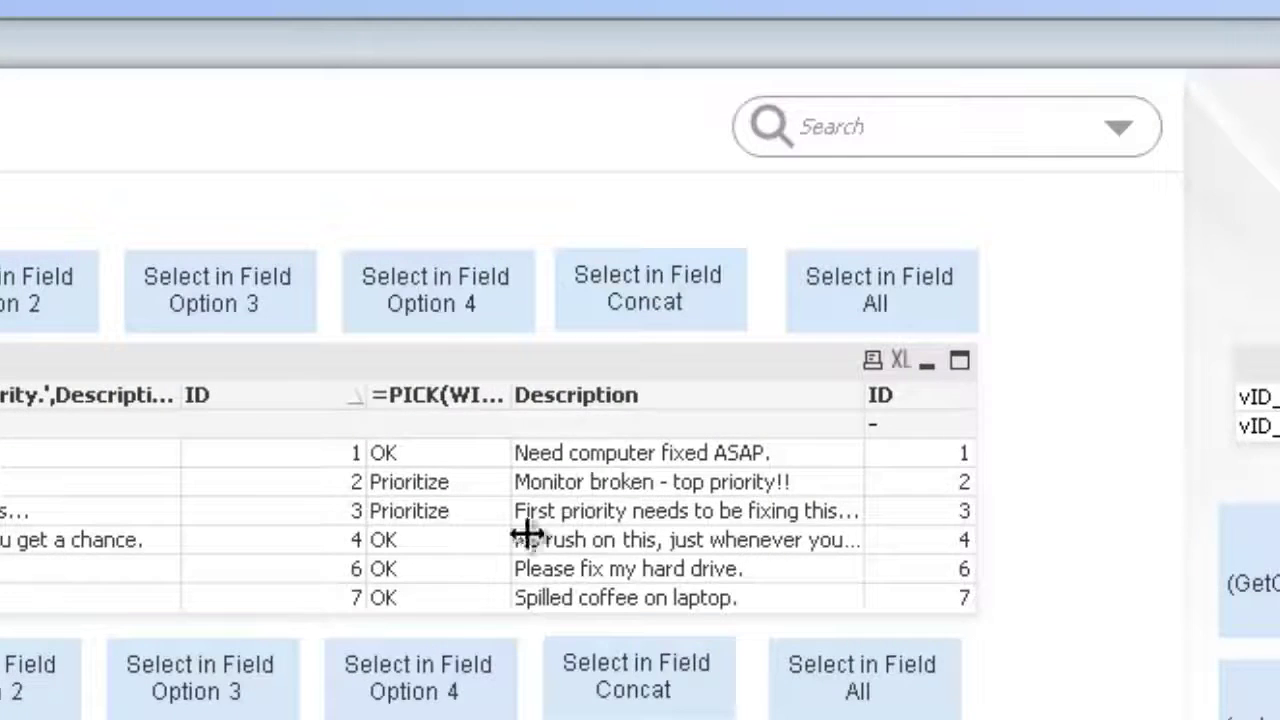
{"action": "right_click", "coordinate": [434, 694]}
{"action": "left_click", "coordinate": [548, 700]}
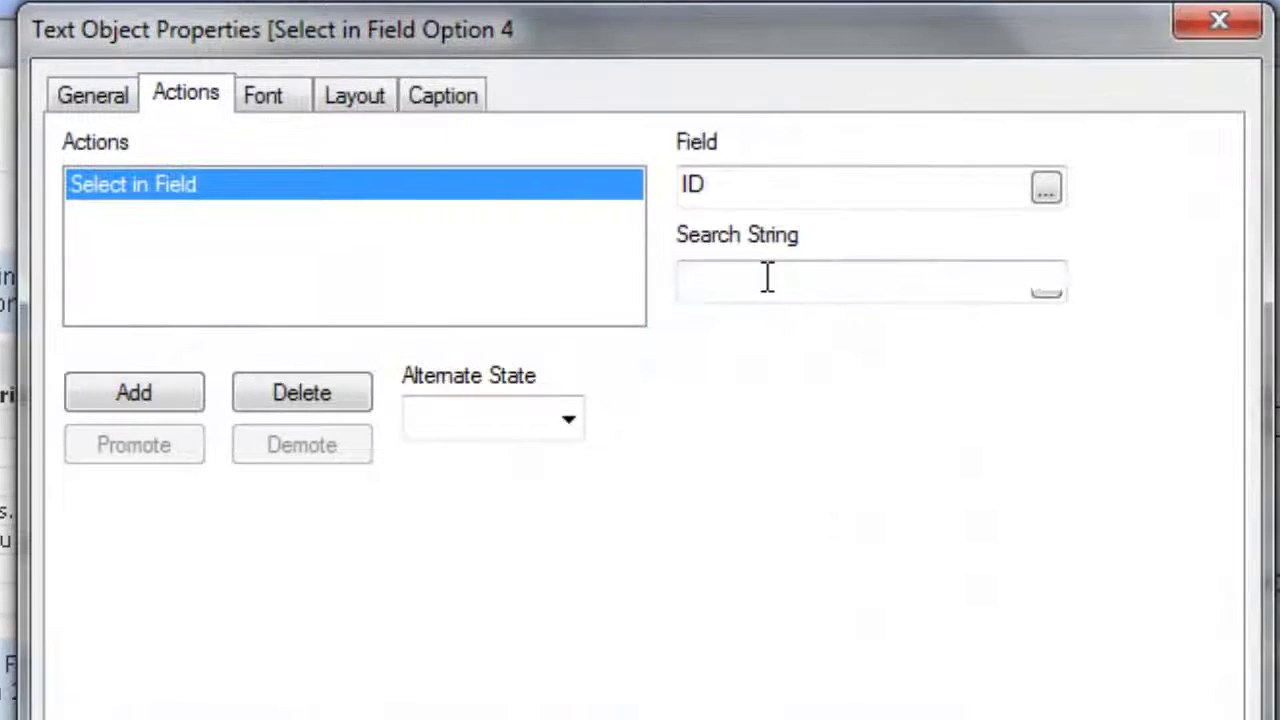
{"action": "left_click", "coordinate": [766, 278]}
{"action": "key", "text": "ctrl+v"}
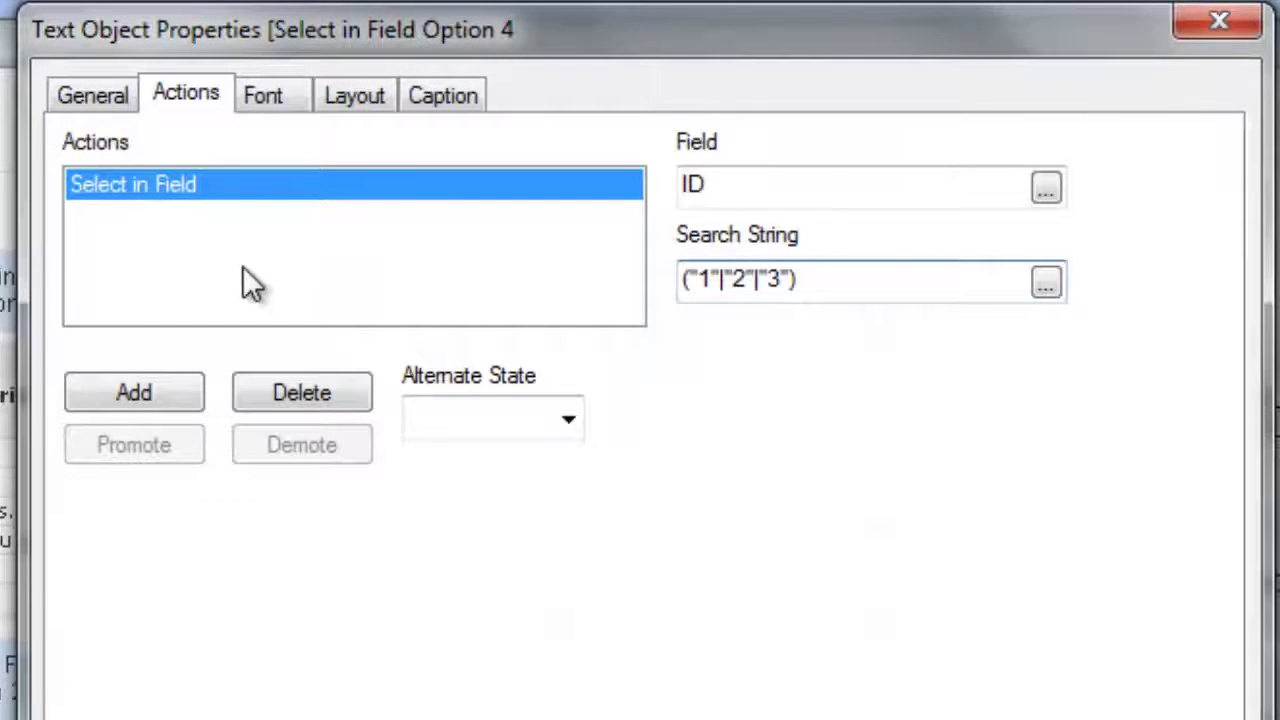
Add a Select Excluded action on field ID to the Option 4 text object and review both of its actions.
{"action": "left_click", "coordinate": [154, 392]}
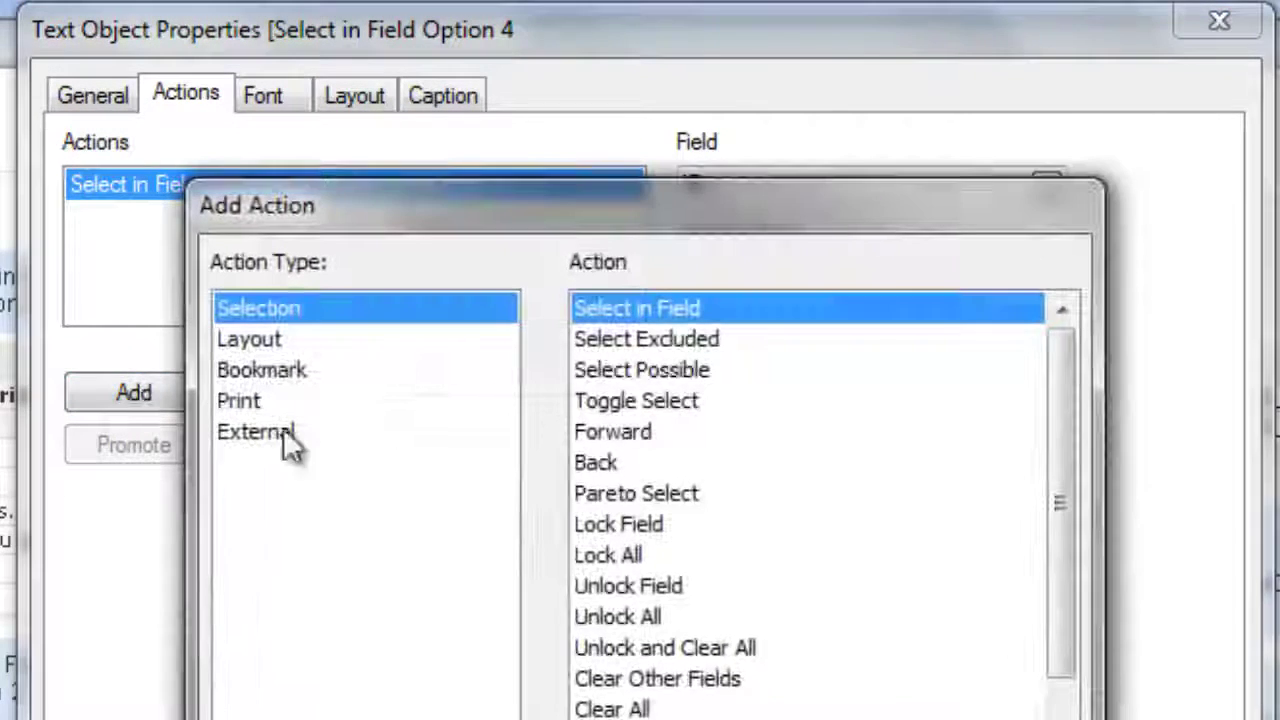
{"action": "left_click", "coordinate": [650, 339]}
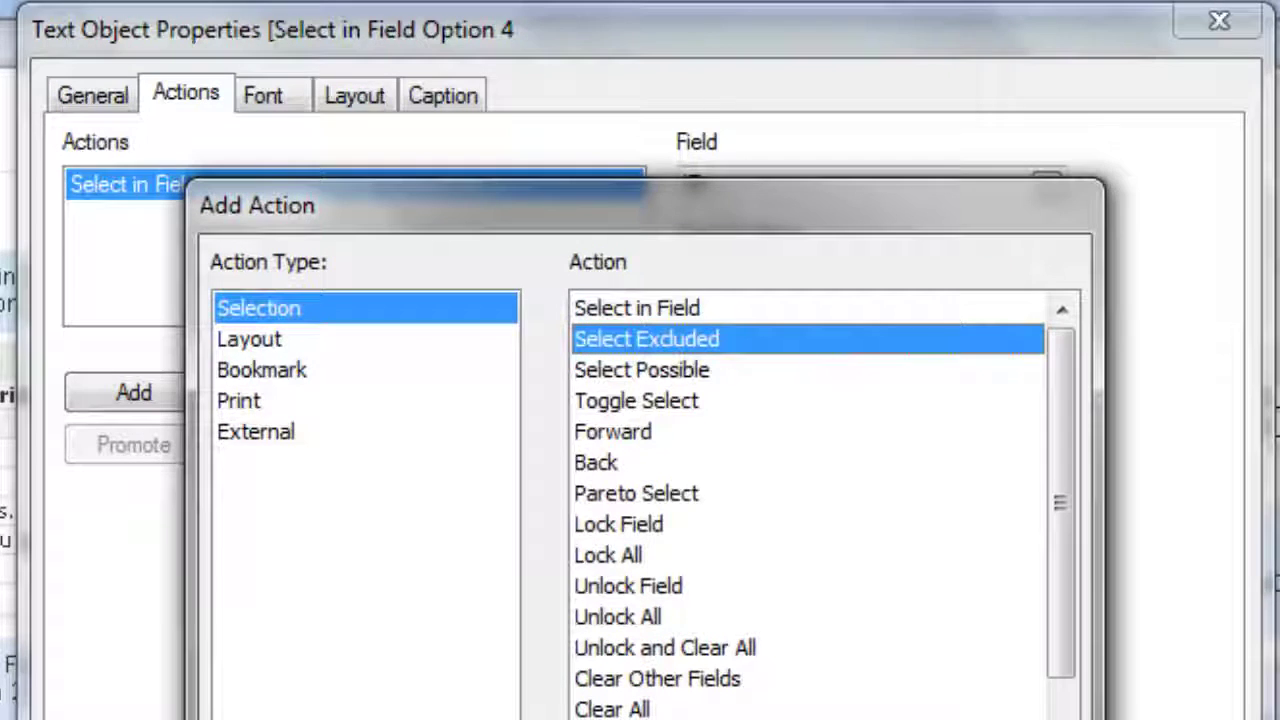
{"action": "key", "text": "Return"}
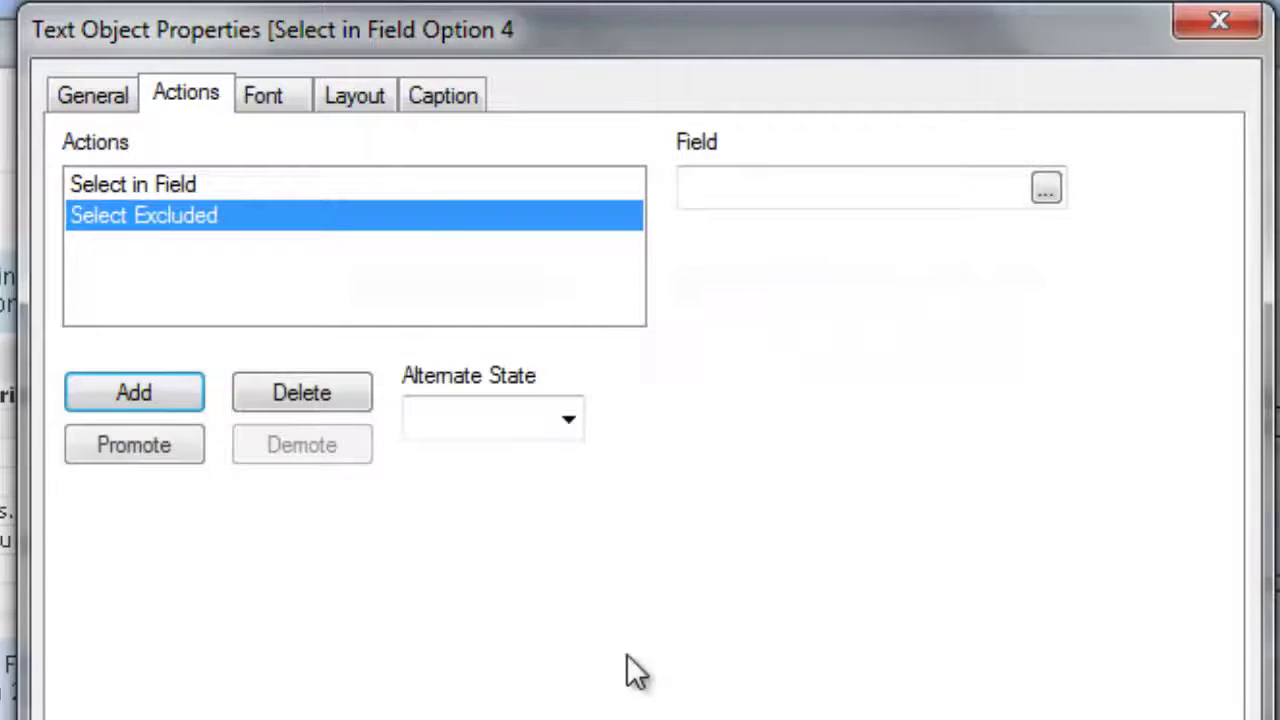
{"action": "left_click", "coordinate": [736, 193]}
{"action": "type", "text": "ID"}
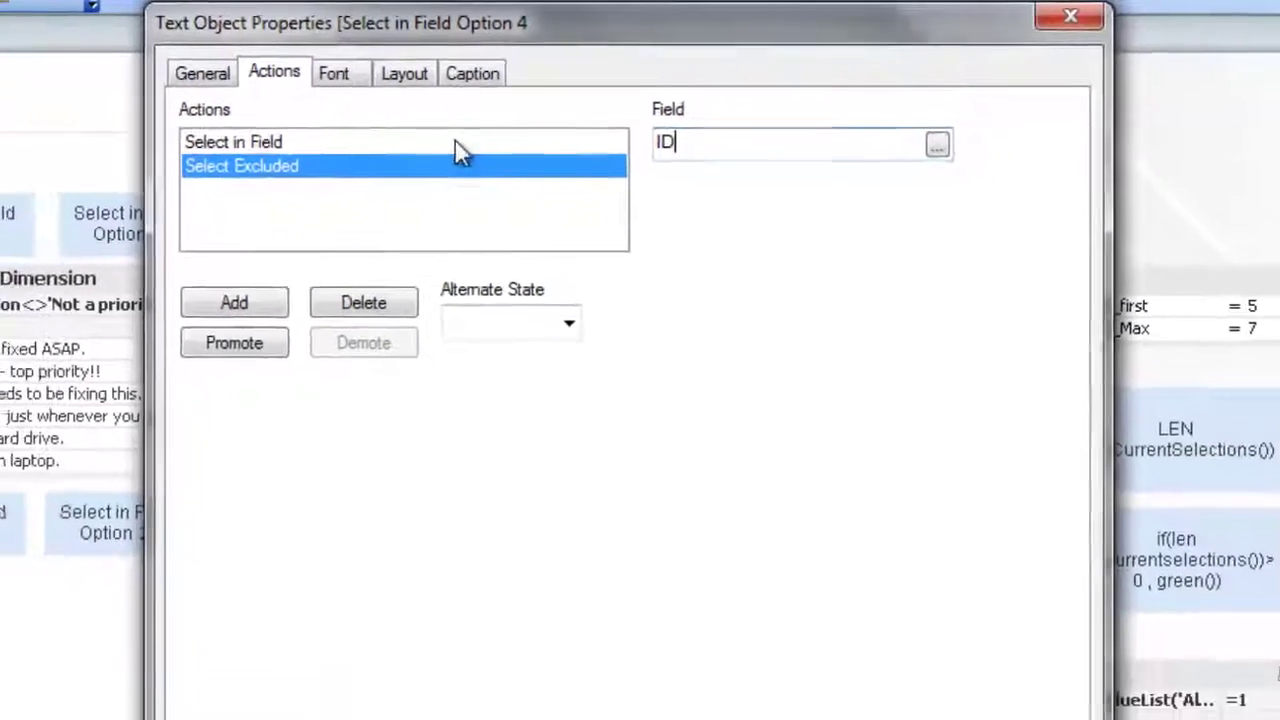
{"action": "left_click", "coordinate": [443, 172]}
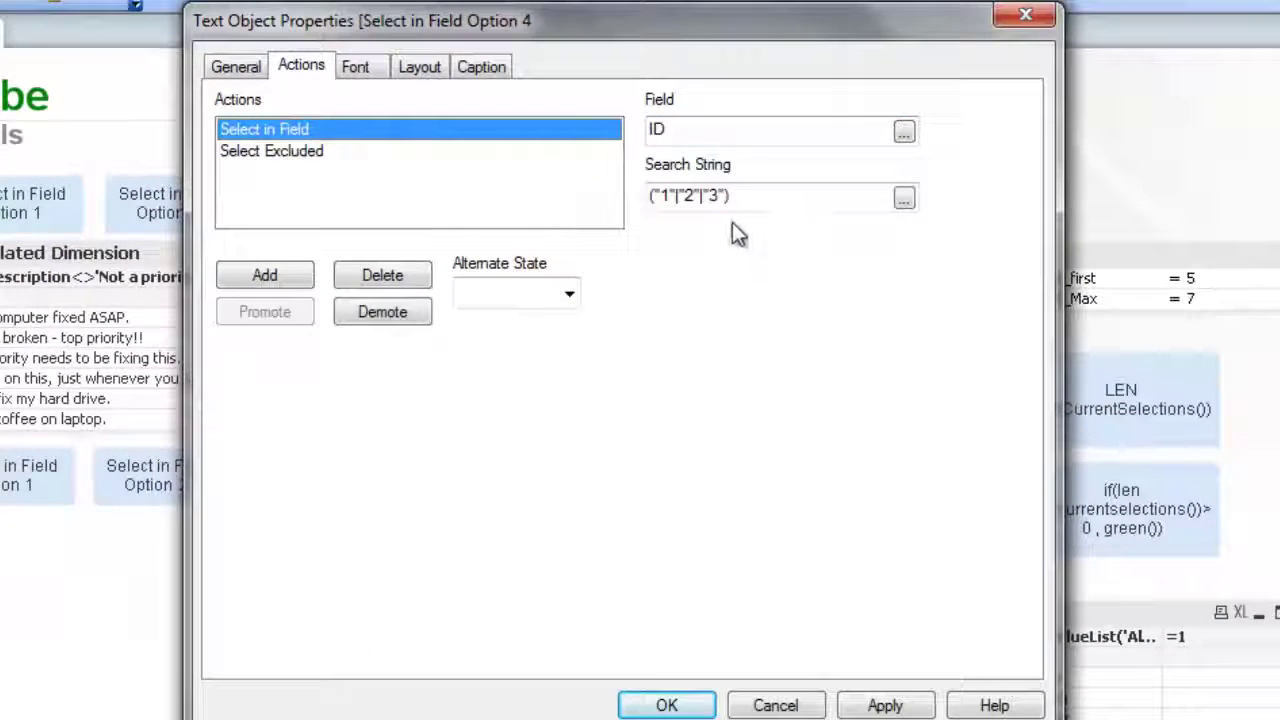
{"action": "left_click_drag", "start_coordinate": [754, 198], "coordinate": [587, 202]}
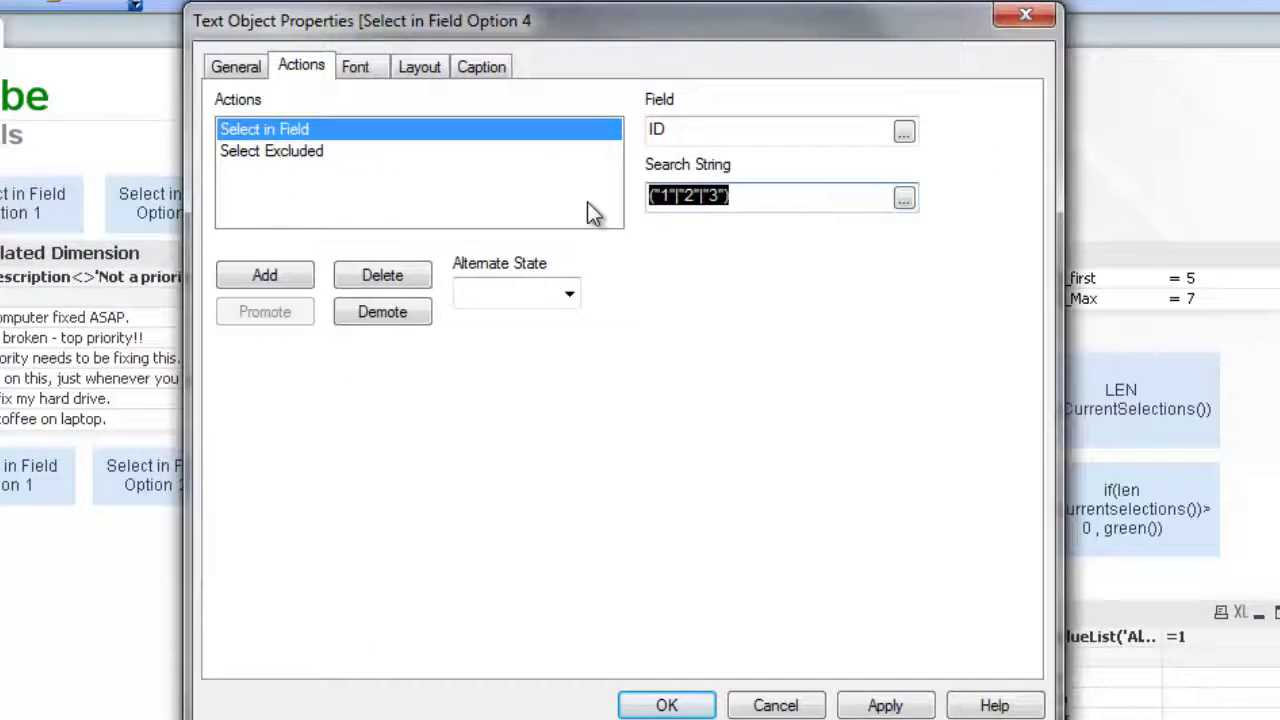
{"action": "left_click", "coordinate": [279, 152]}
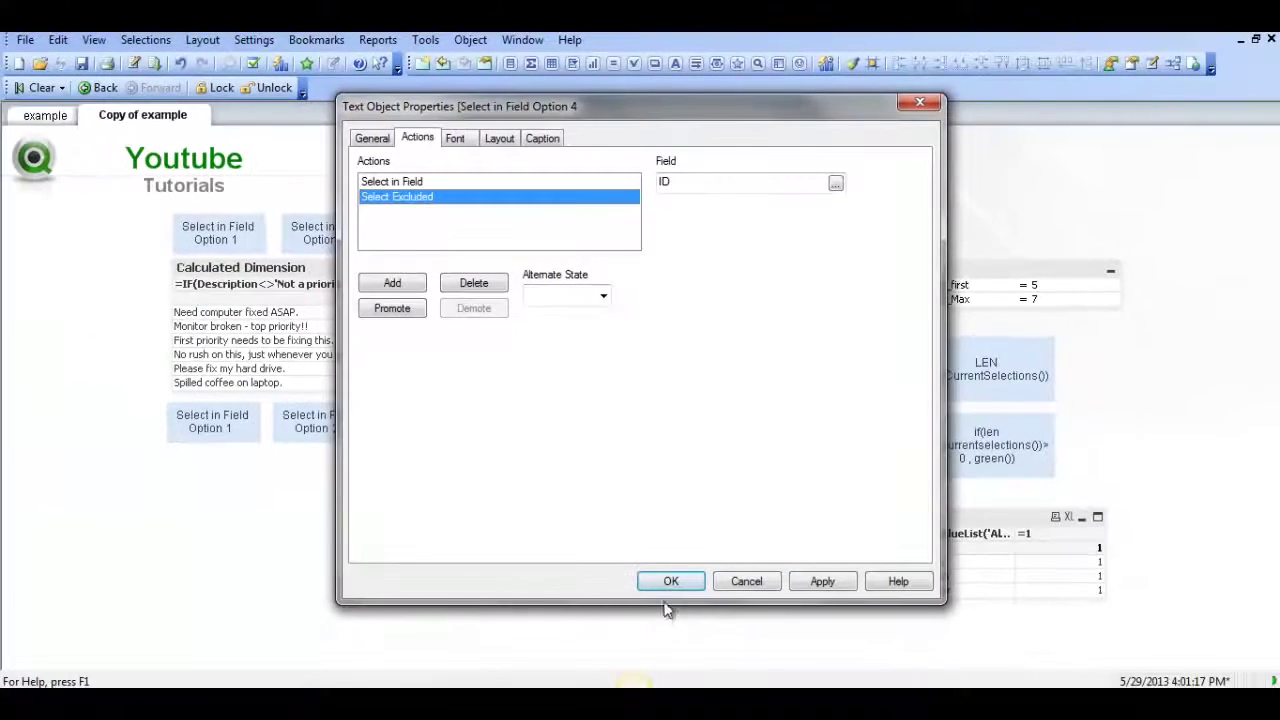
Apply the Option 4 text object's actions, test that button below the table twice, and clear the selections after each test.
{"action": "left_click", "coordinate": [670, 582]}
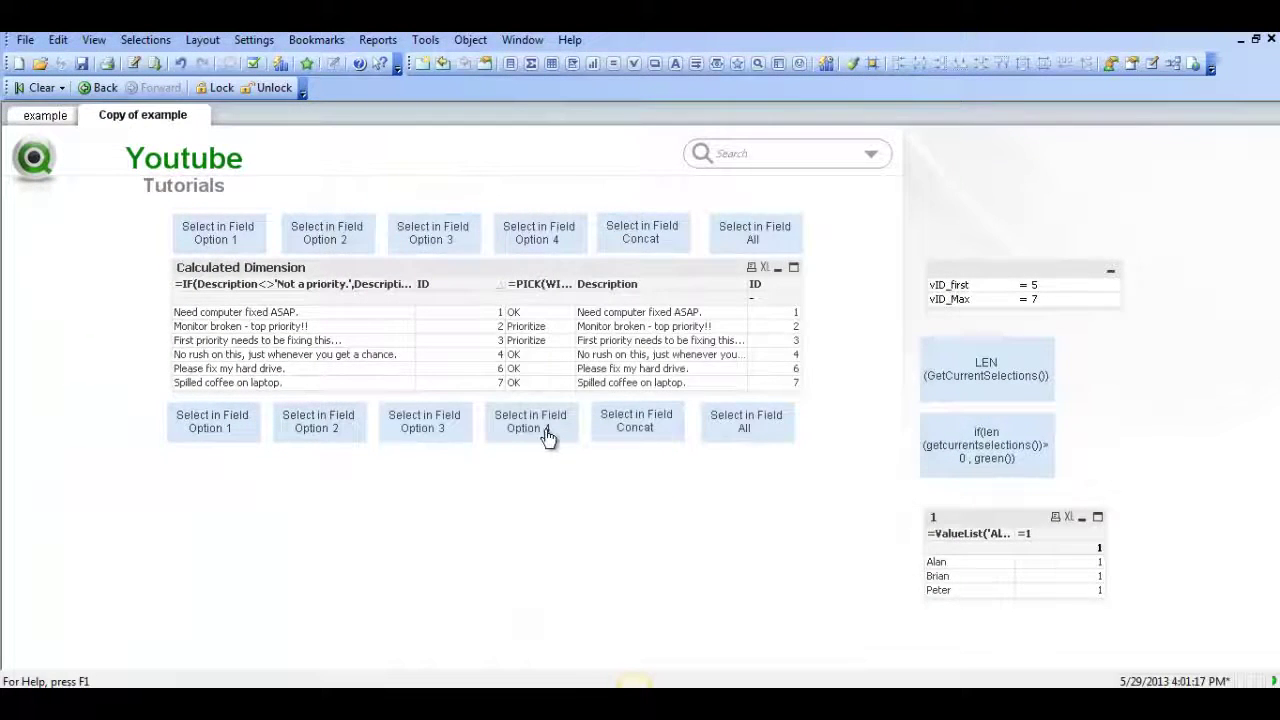
{"action": "left_click", "coordinate": [547, 437]}
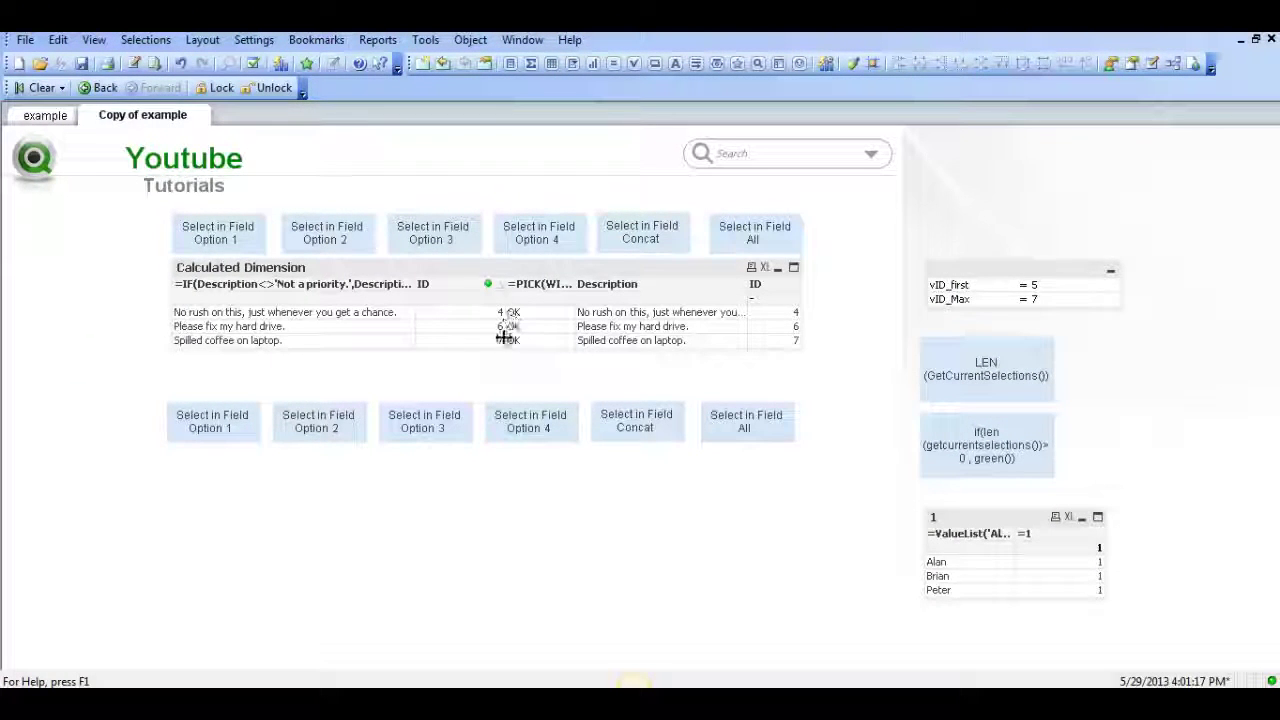
{"action": "left_click", "coordinate": [42, 88]}
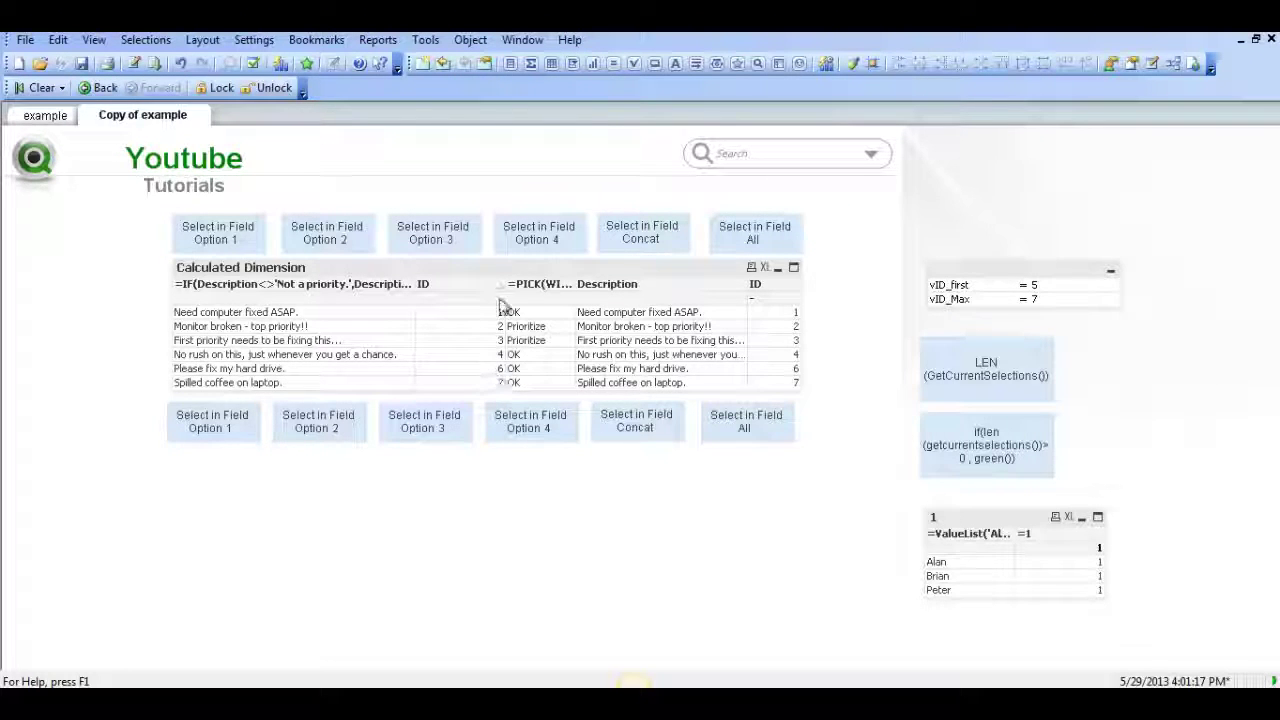
{"action": "left_click", "coordinate": [548, 437]}
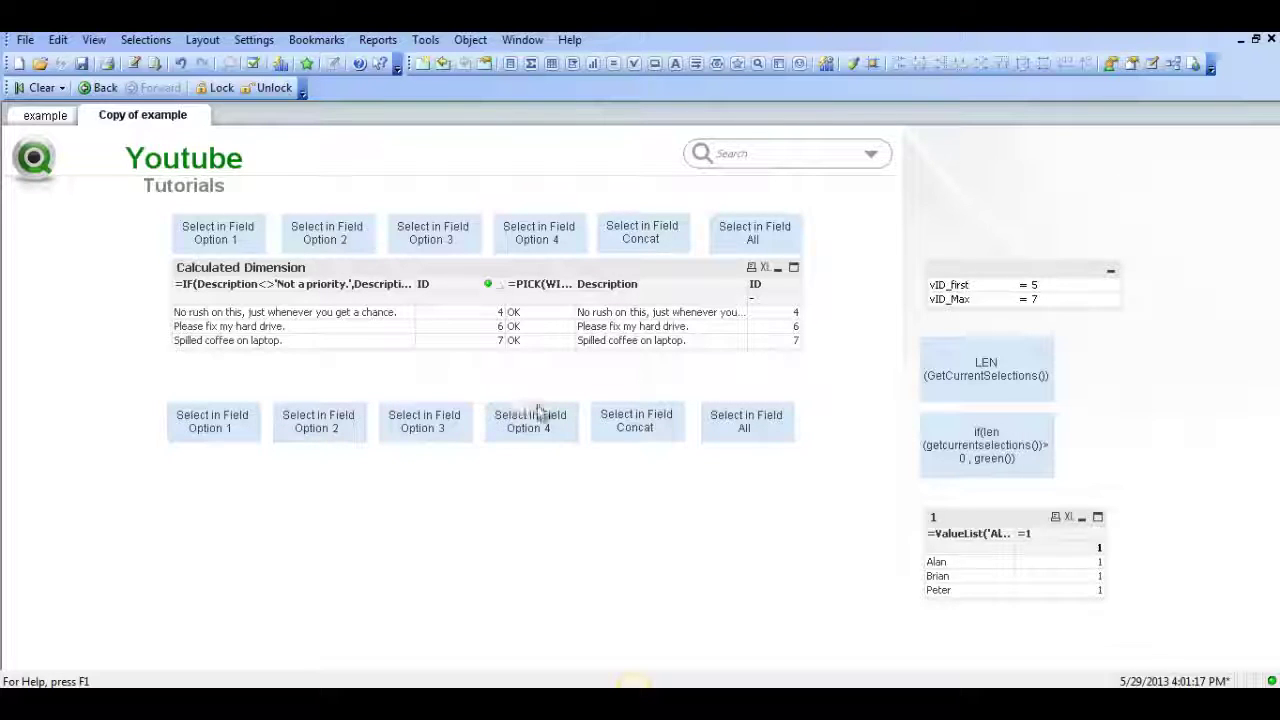
{"action": "left_click", "coordinate": [30, 88]}
Add a Select in Field action on field ID to the Select in Field Concat text object below the table.
{"action": "right_click", "coordinate": [628, 430]}
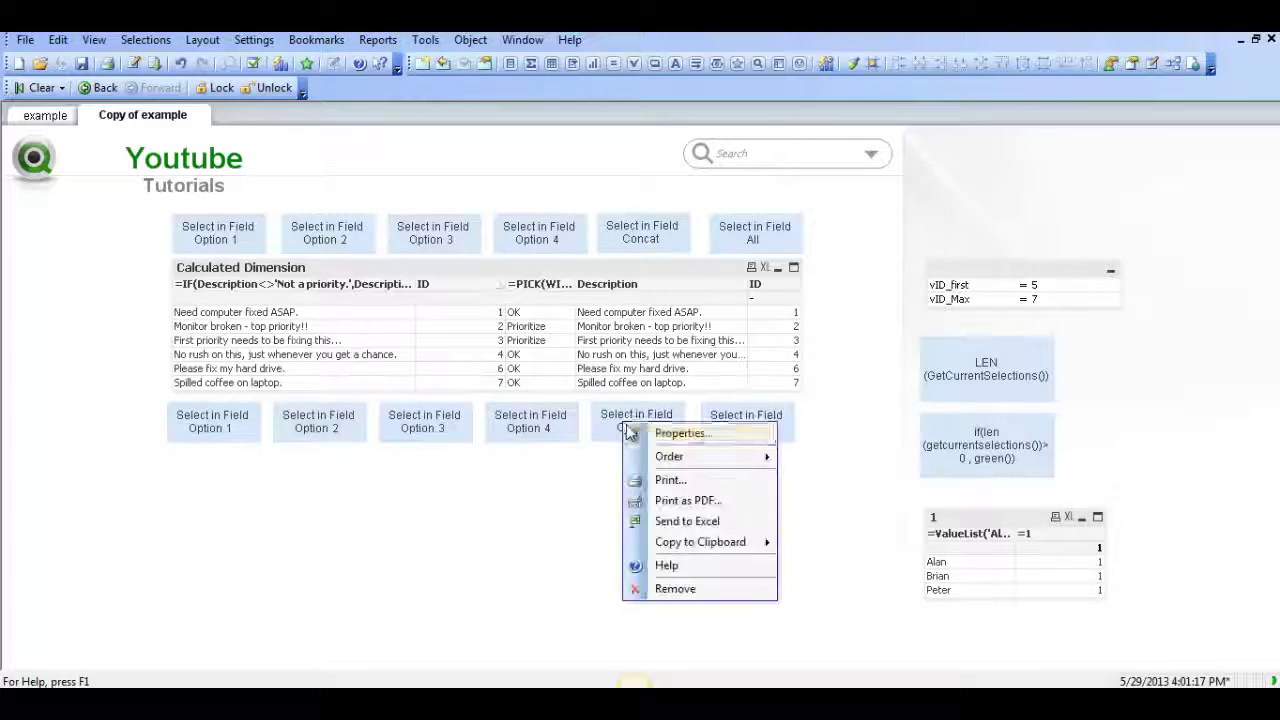
{"action": "left_click", "coordinate": [689, 433]}
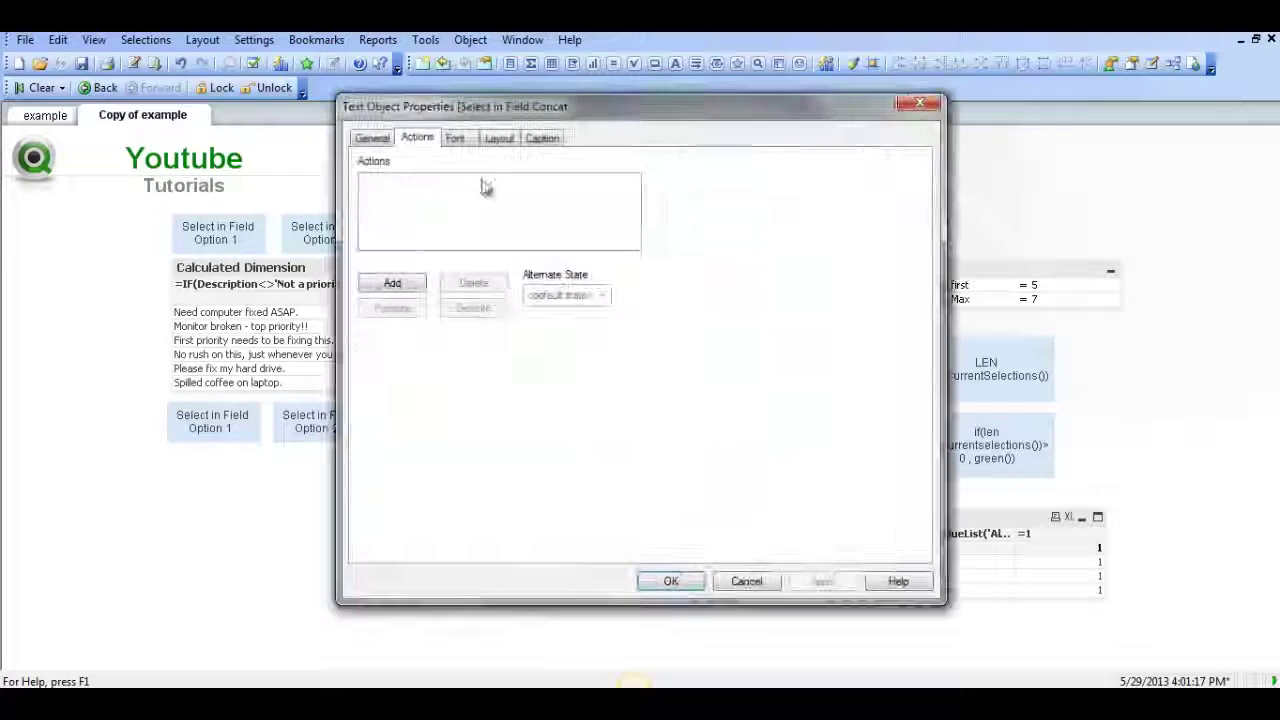
{"action": "left_click", "coordinate": [394, 284]}
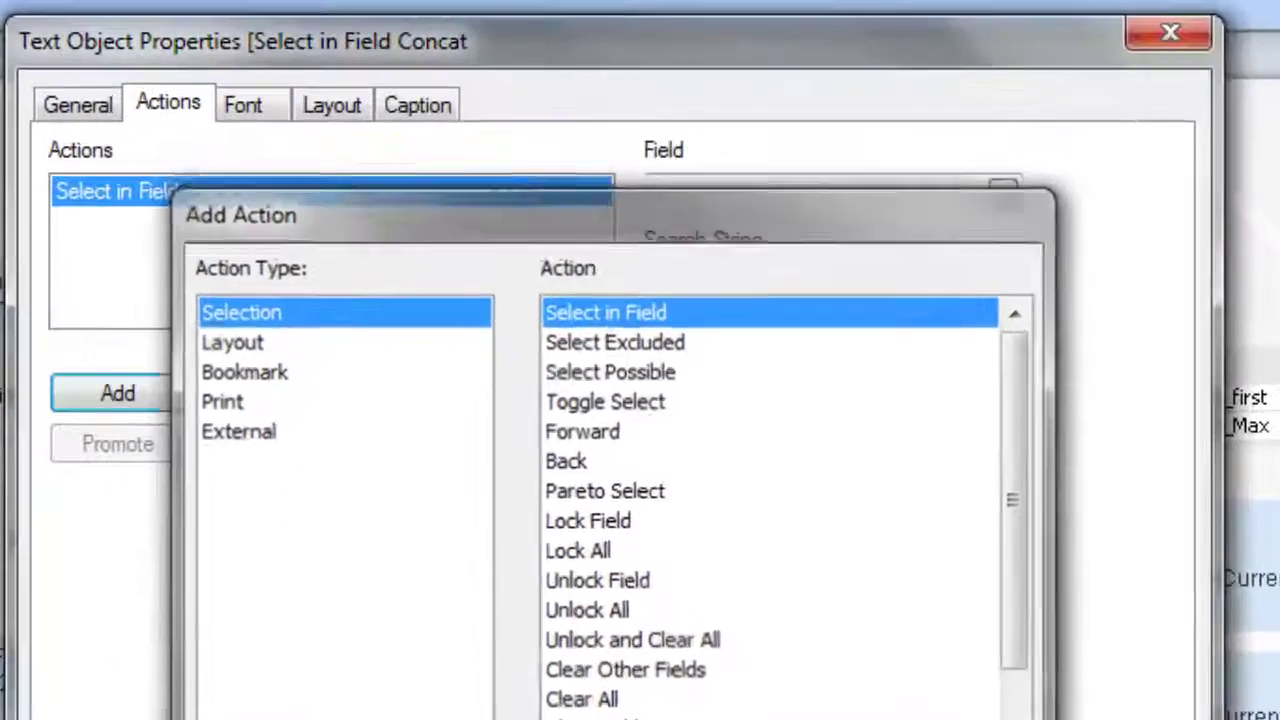
{"action": "left_click", "coordinate": [647, 497]}
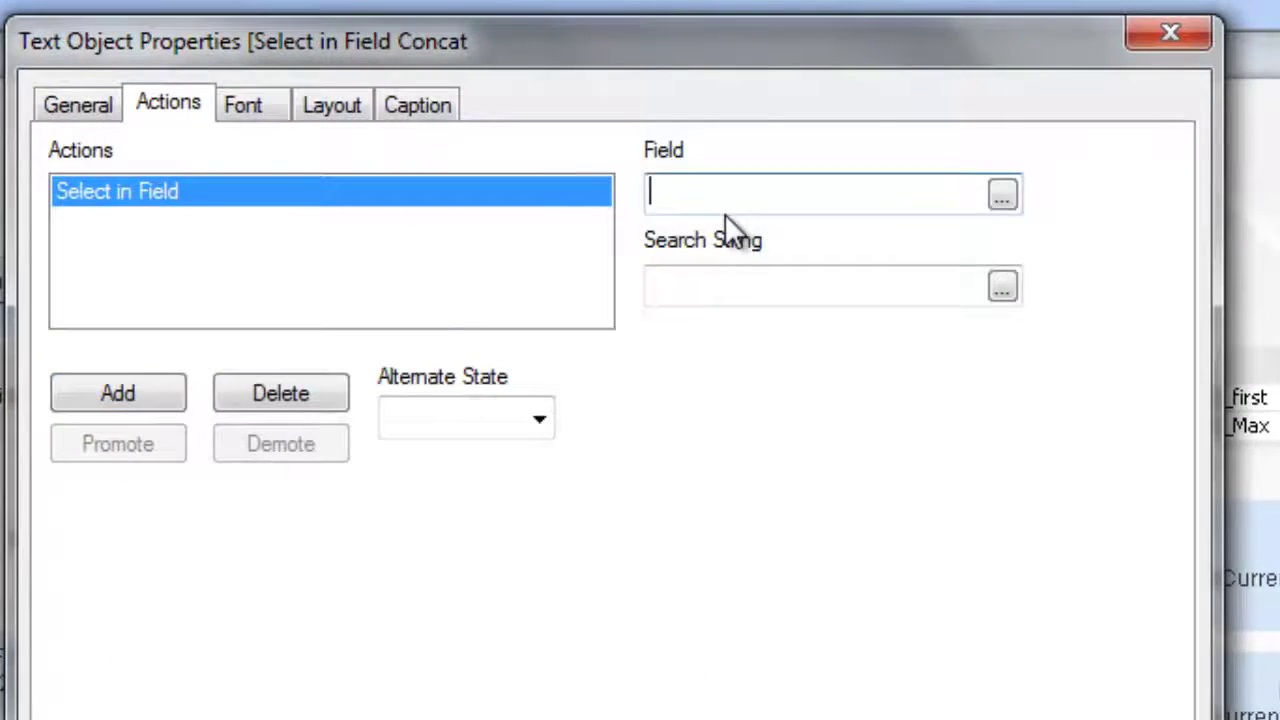
{"action": "type", "text": "ID"}
Begin the action's search string expression with =CONCAT({<ID-={1,2}>} to exclude IDs 1 and 2.
{"action": "left_click", "coordinate": [1003, 284]}
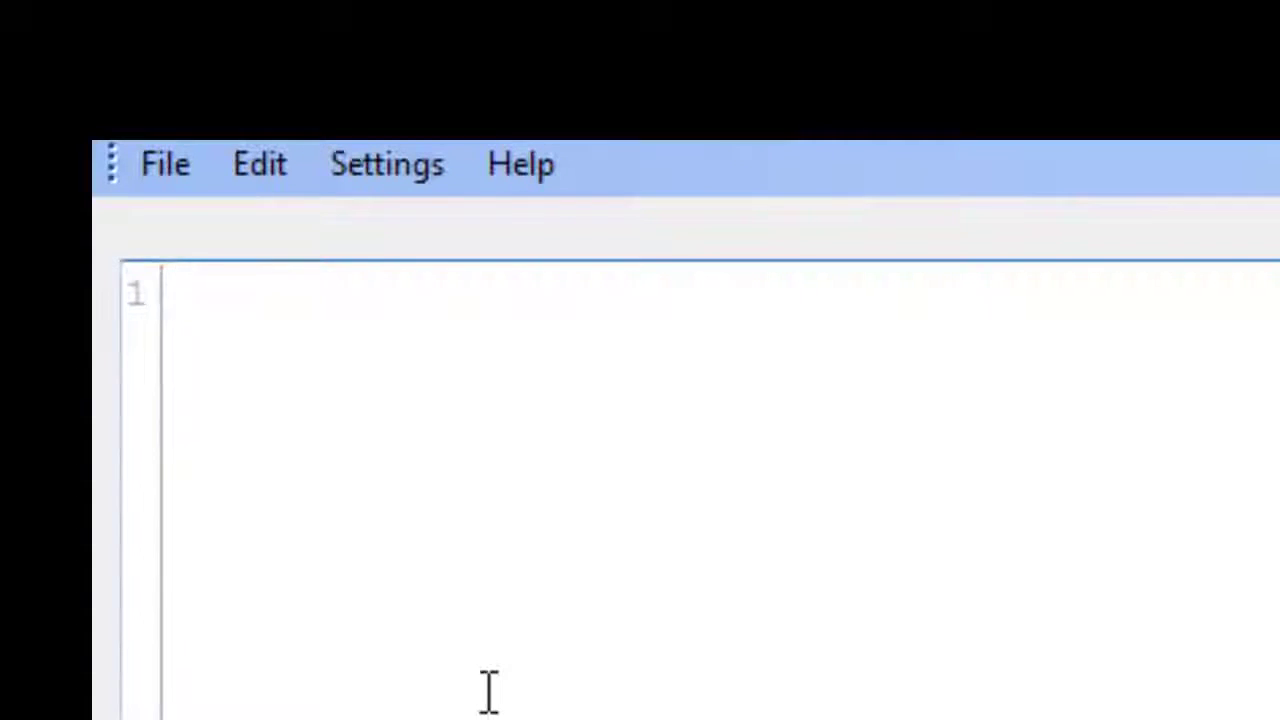
{"action": "type", "text": "=CONCA"}
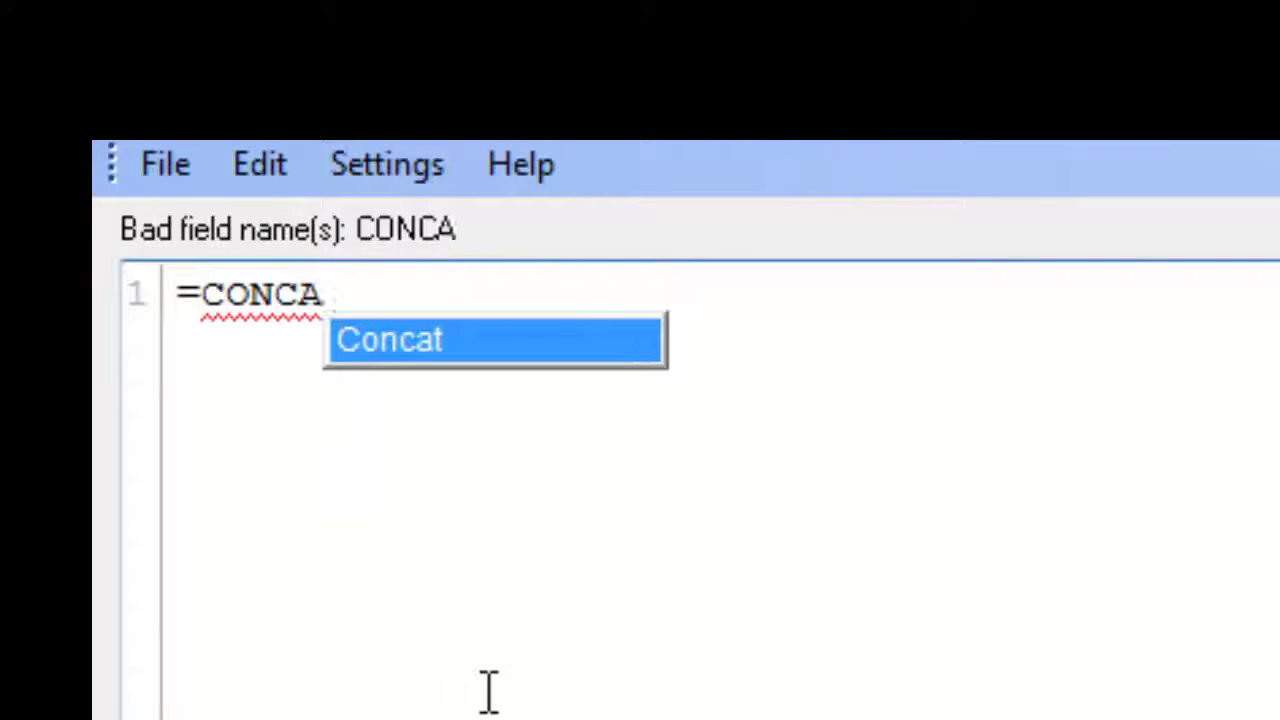
{"action": "type", "text": "T("}
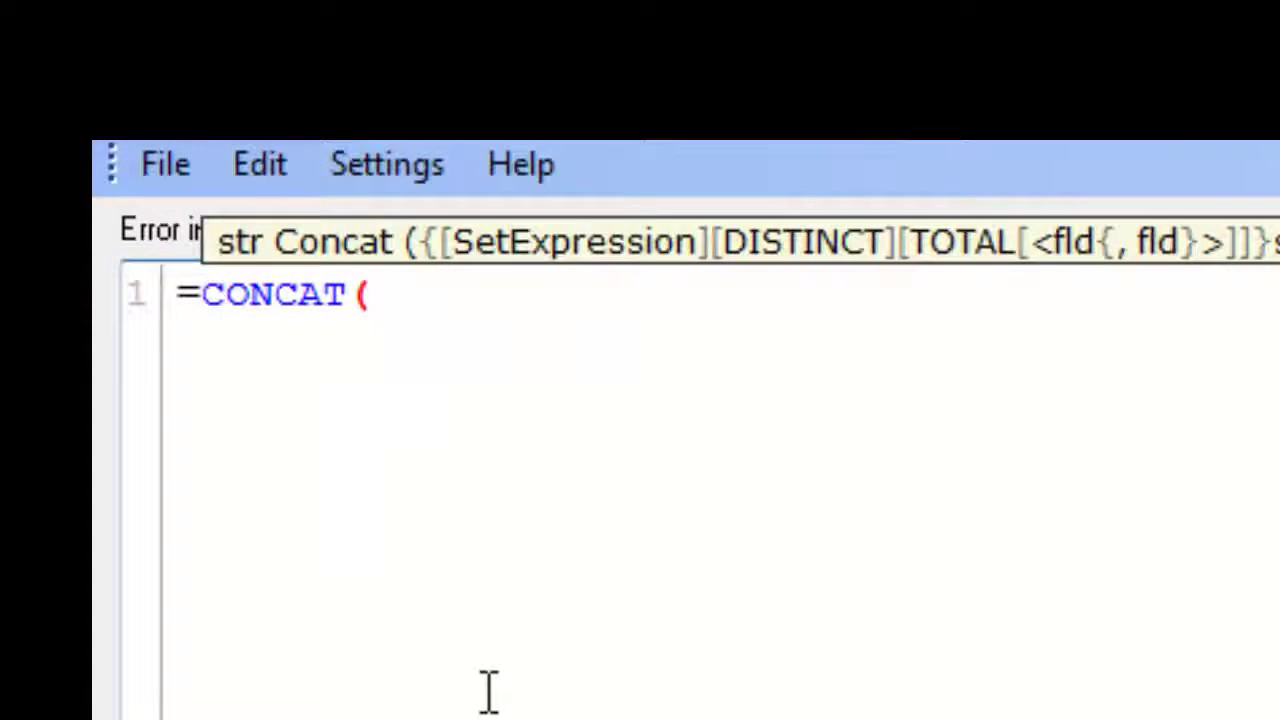
{"action": "type", "text": "{}"}
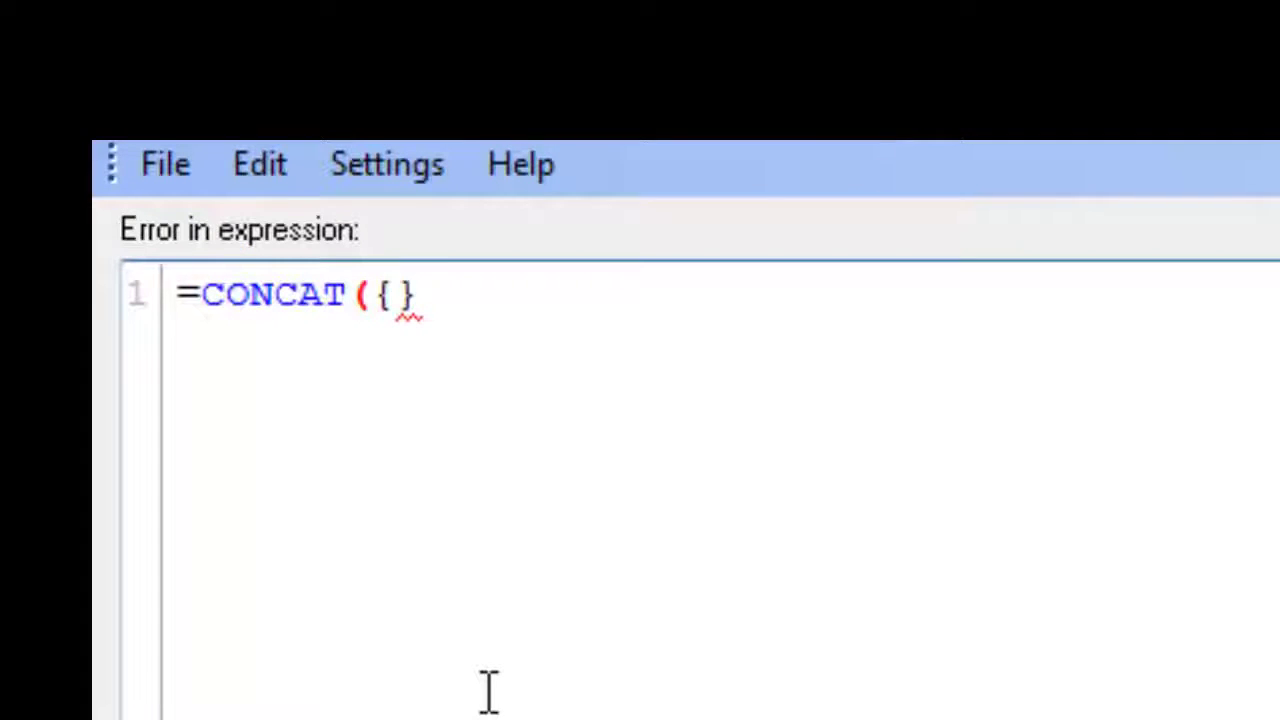
{"action": "type", "text": "<>"}
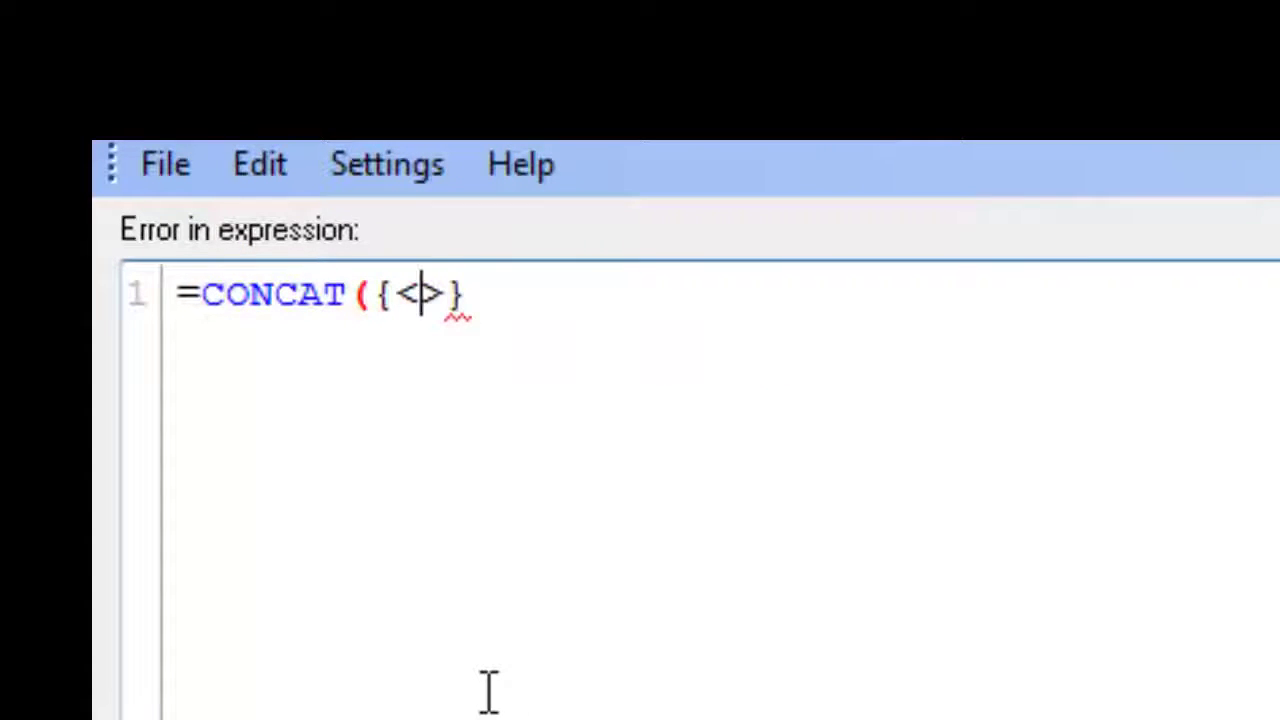
{"action": "type", "text": "ID-="}
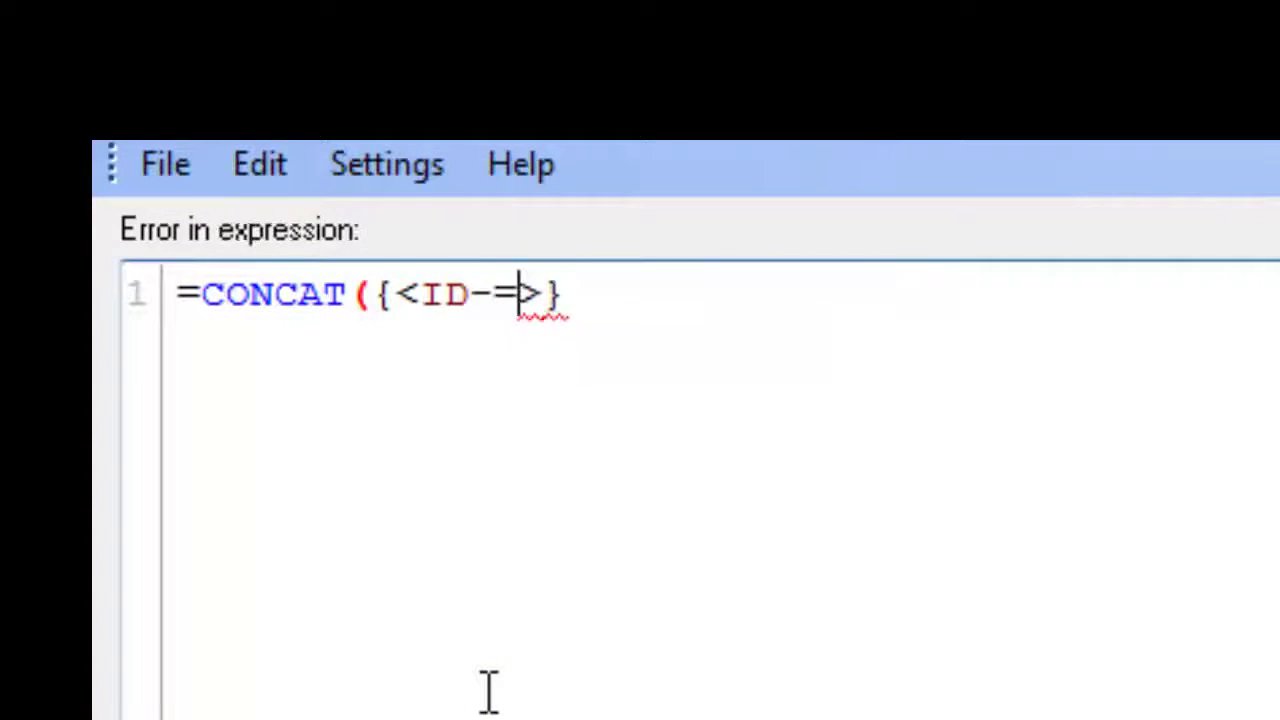
{"action": "type", "text": "{}"}
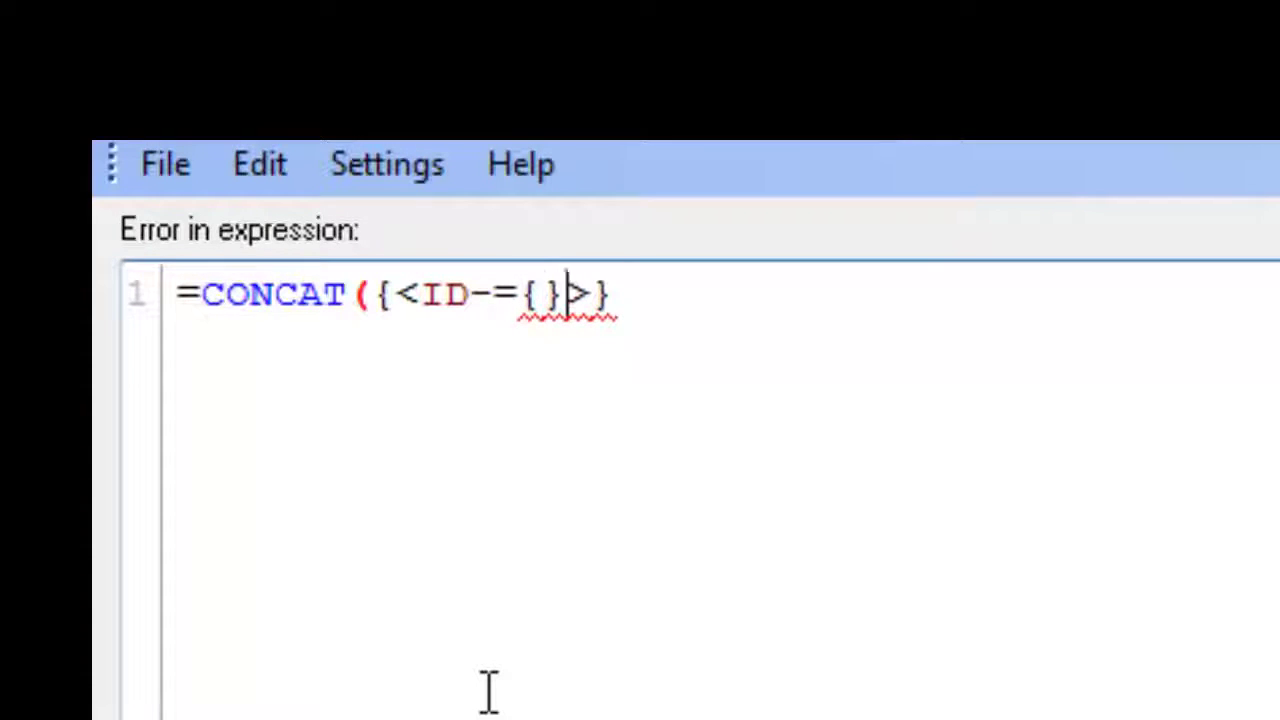
{"action": "key", "text": "Left"}
{"action": "type", "text": "1,2"}
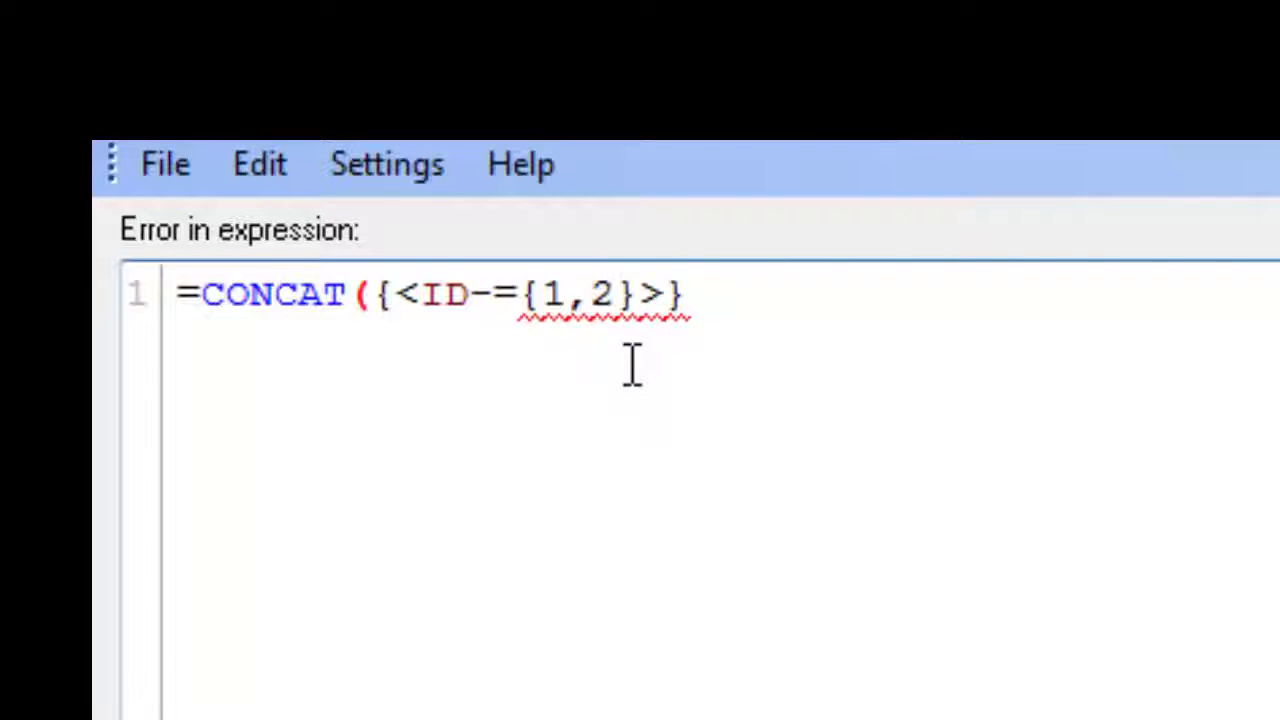
Complete the CONCAT expression with DISTINCT ID and the '|' delimiter, and close its parenthesis.
{"action": "left_click", "coordinate": [694, 298]}
{"action": "type", "text": "DISTINCT"}
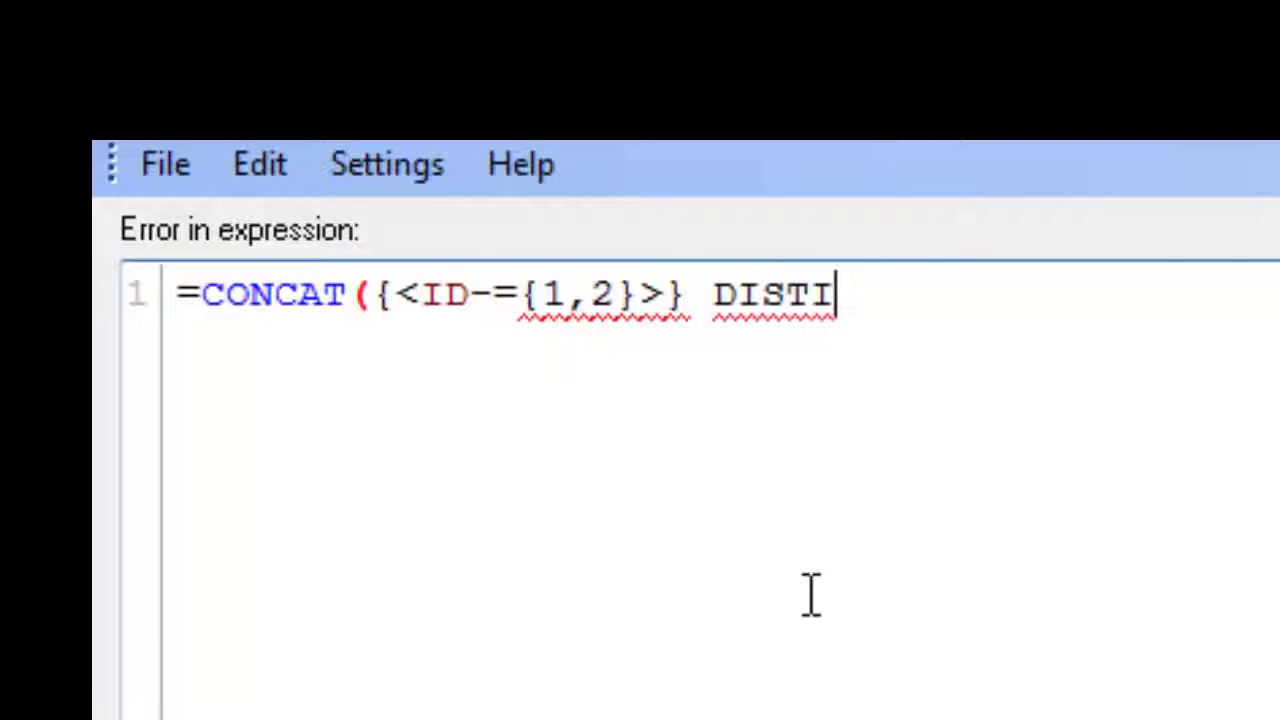
{"action": "type", "text": " ID"}
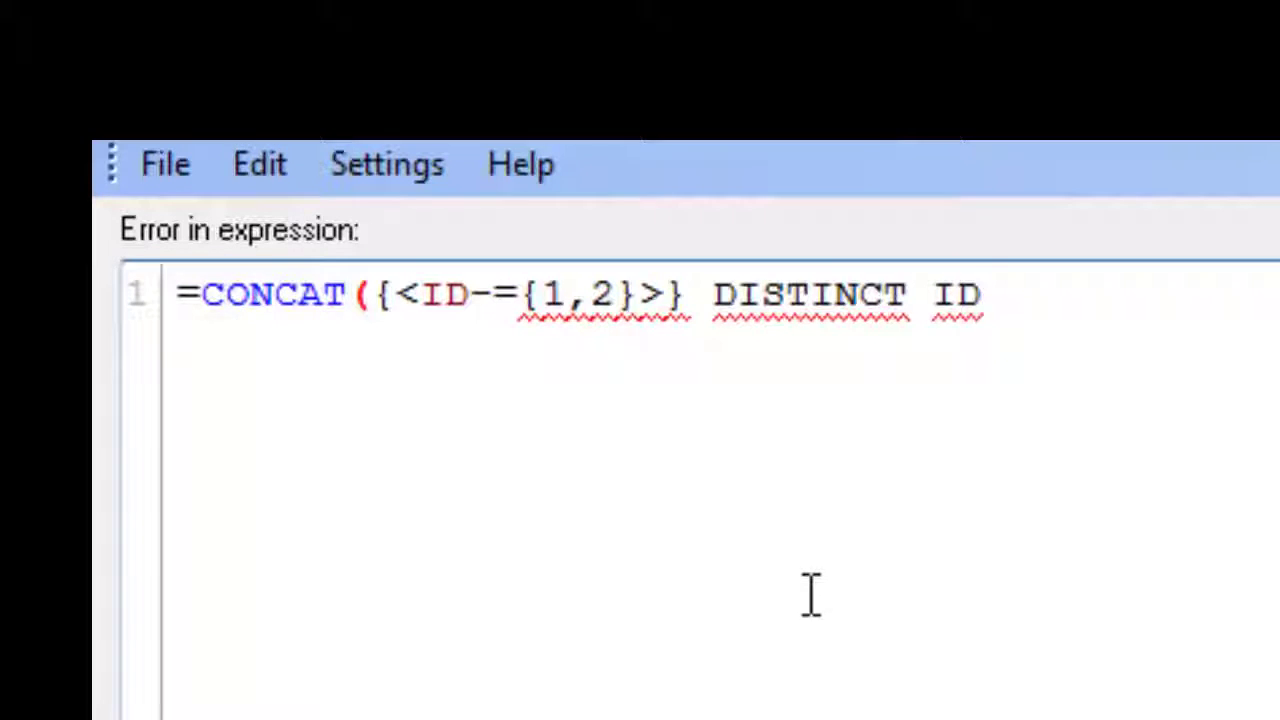
{"action": "type", "text": ","}
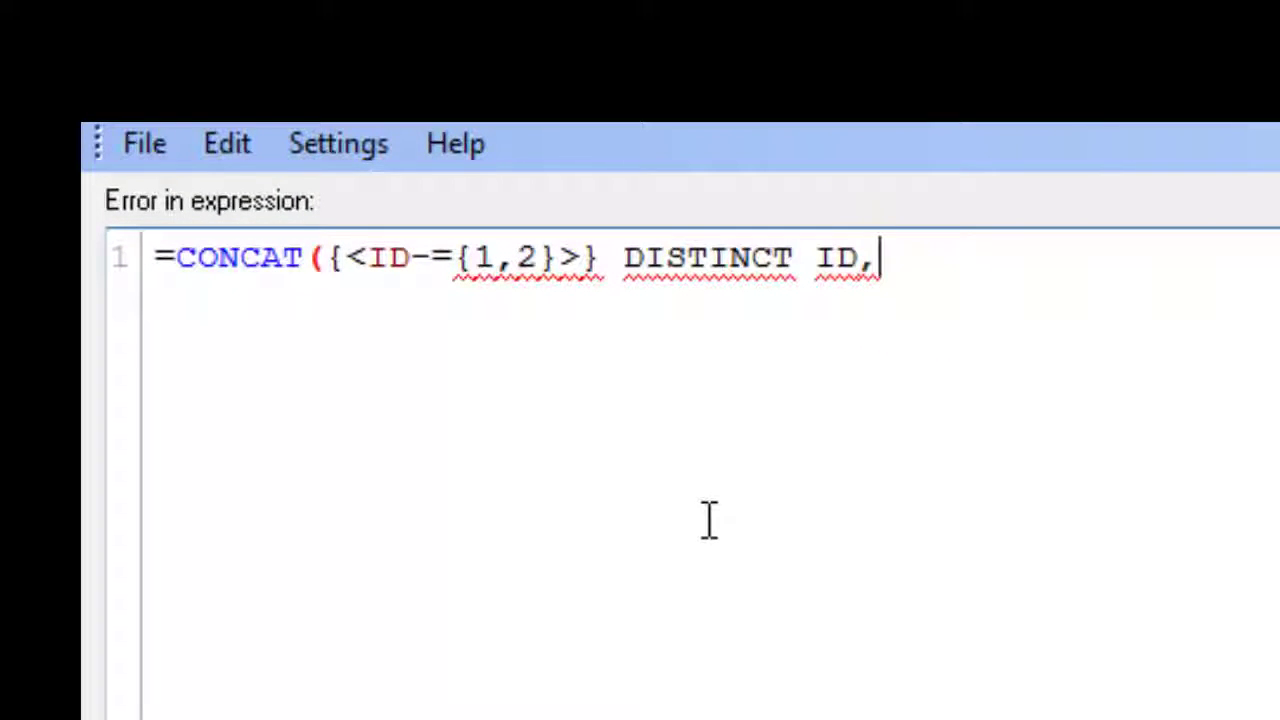
{"action": "type", "text": " '|"}
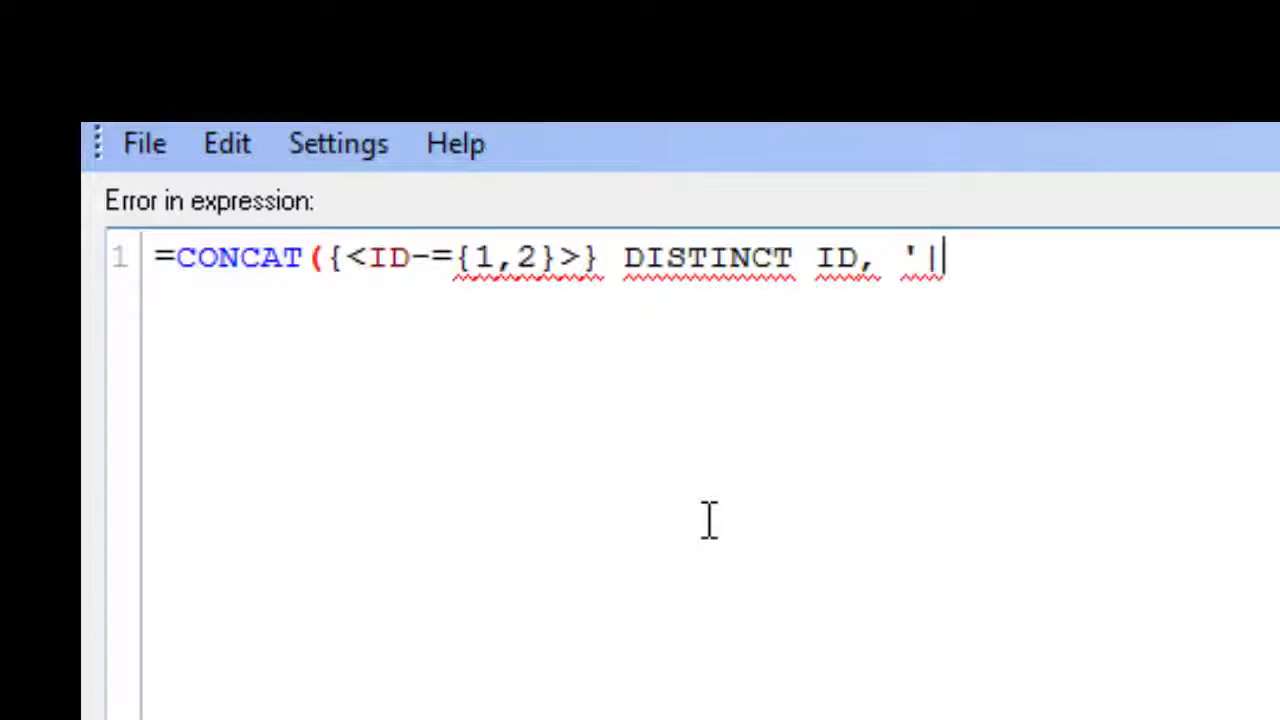
{"action": "type", "text": "')"}
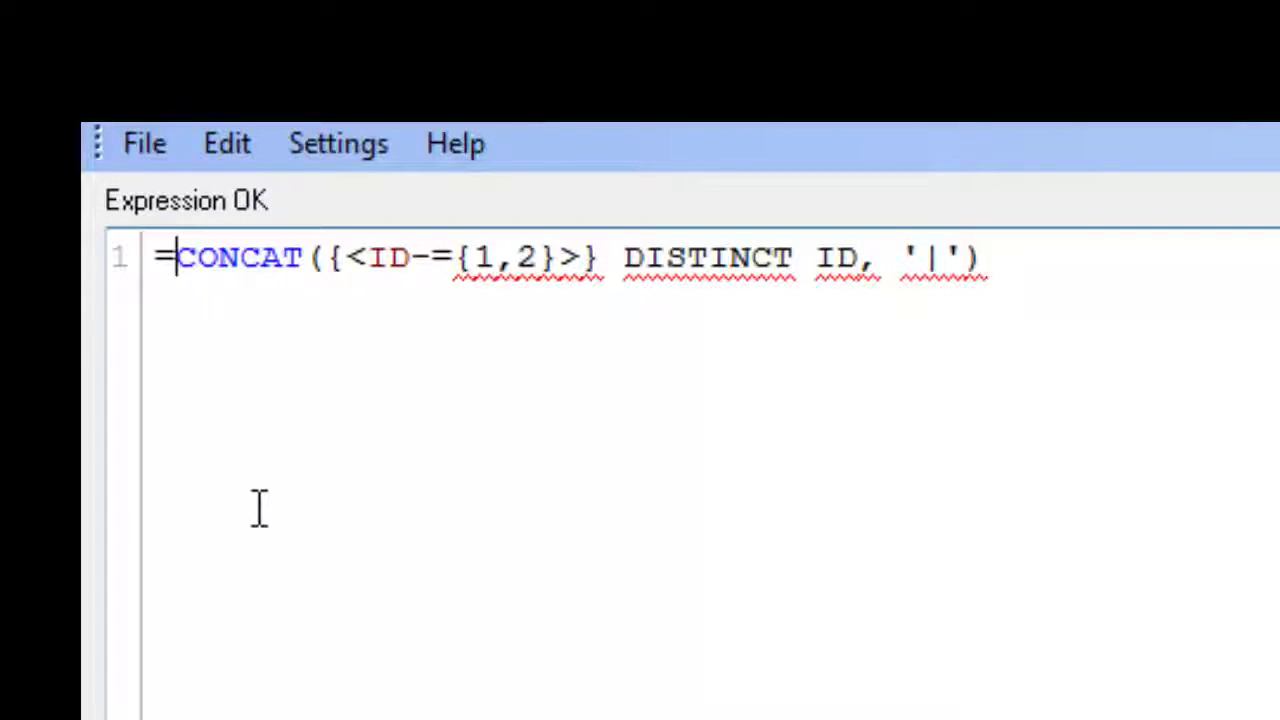
Wrap the expression in literal parentheses as ='('&CONCAT({<ID-={1,2}>} DISTINCT ID, '|')&')' and apply it to the Concat text object.
{"action": "type", "text": "'("}
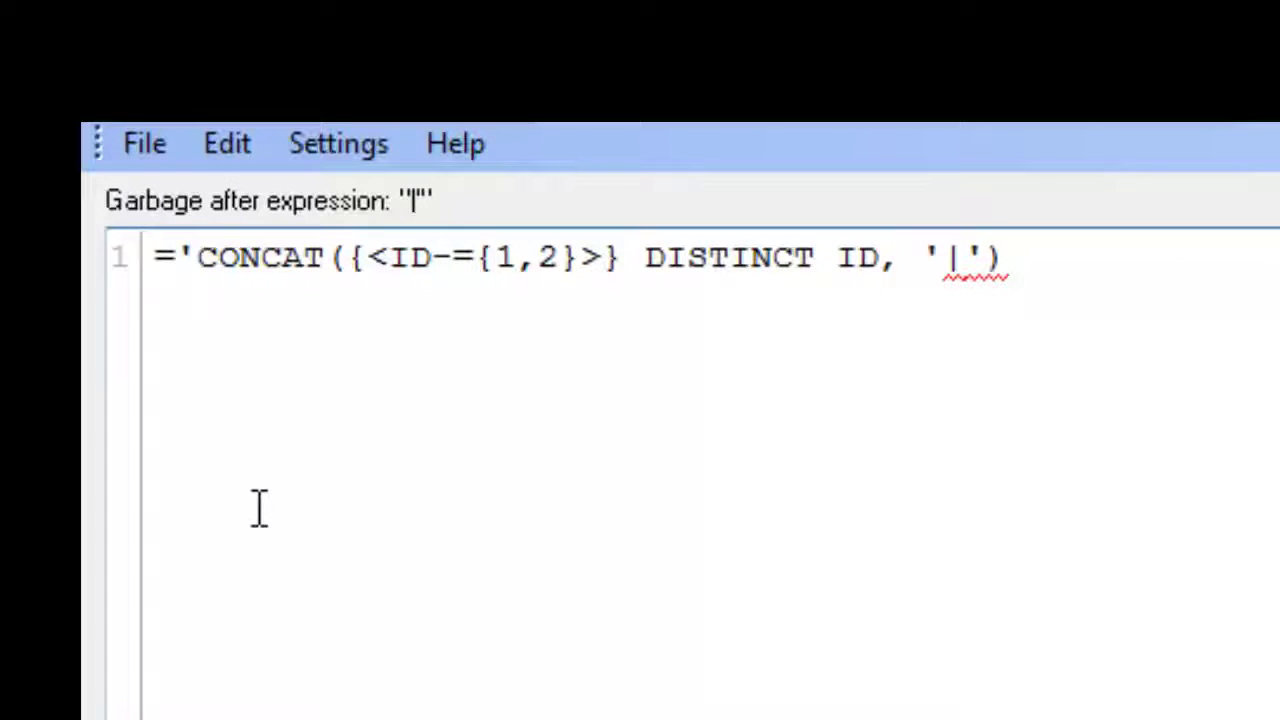
{"action": "type", "text": "'"}
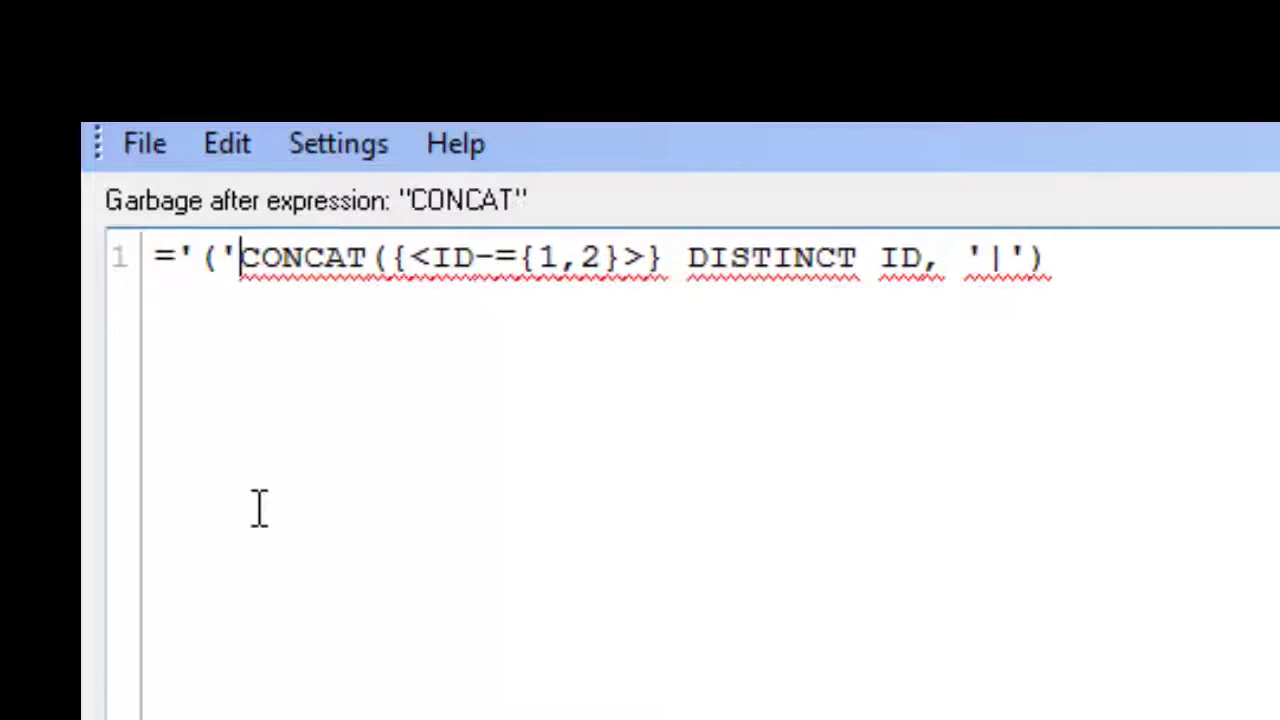
{"action": "type", "text": "&"}
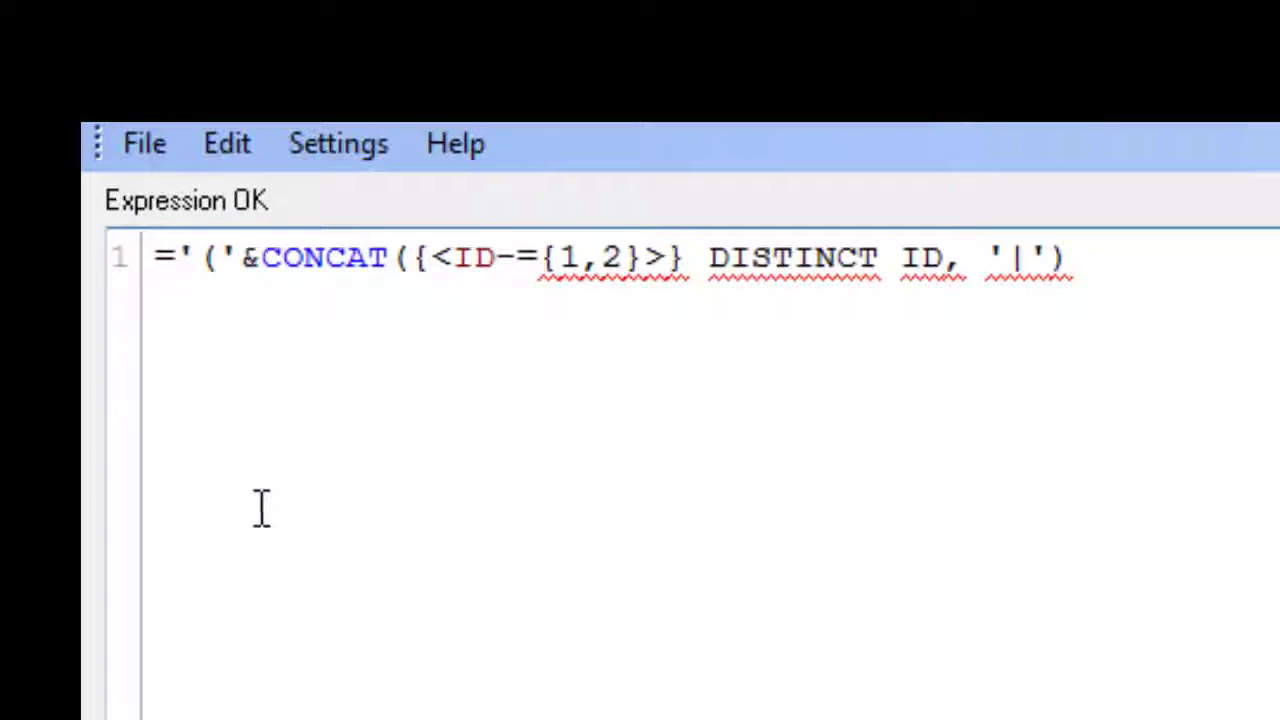
{"action": "left_click", "coordinate": [1113, 262]}
{"action": "type", "text": "')"}
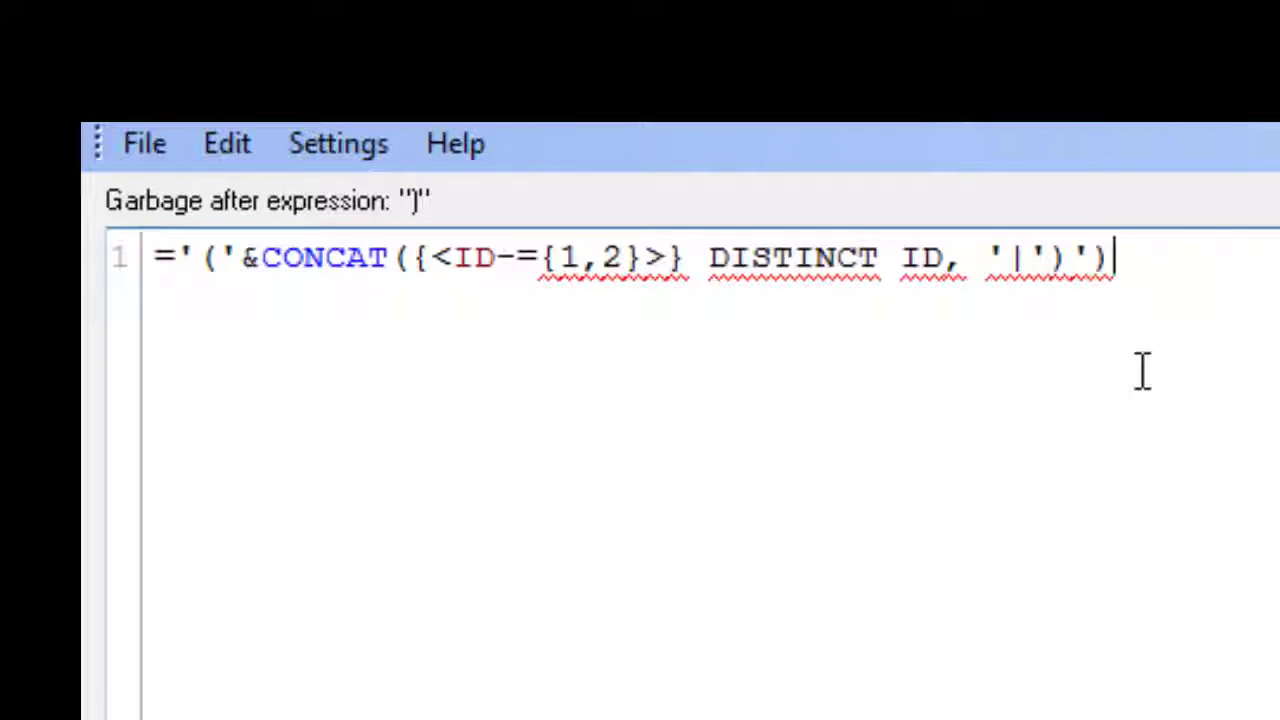
{"action": "type", "text": "'"}
{"action": "key", "text": "Left"}
{"action": "key", "text": "Left"}
{"action": "key", "text": "Left"}
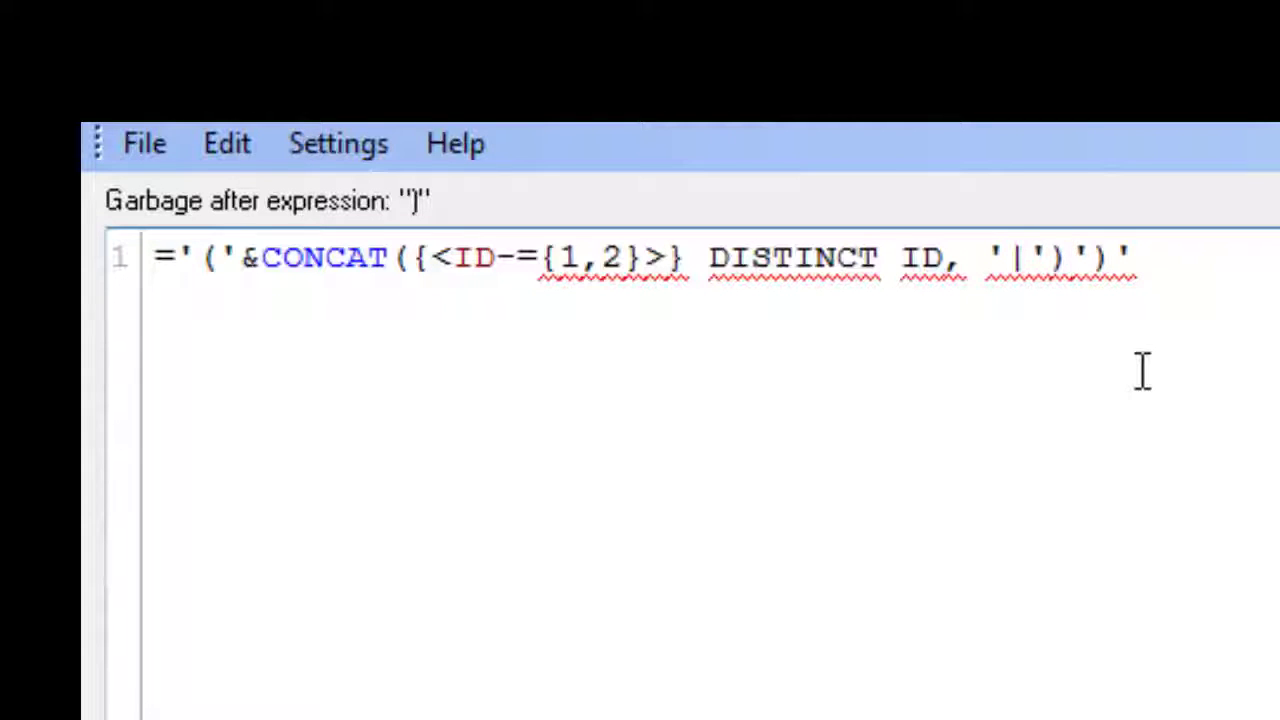
{"action": "type", "text": "&"}
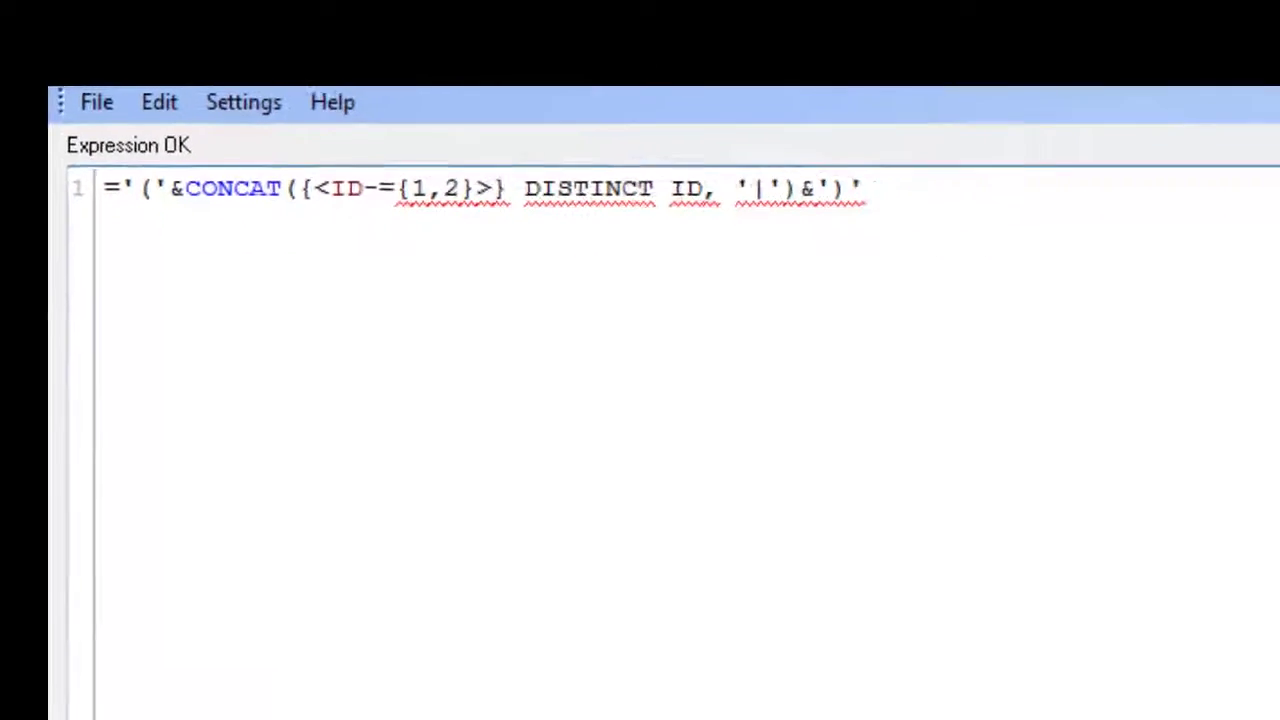
{"action": "left_click", "coordinate": [894, 582]}
{"action": "left_click", "coordinate": [668, 579]}
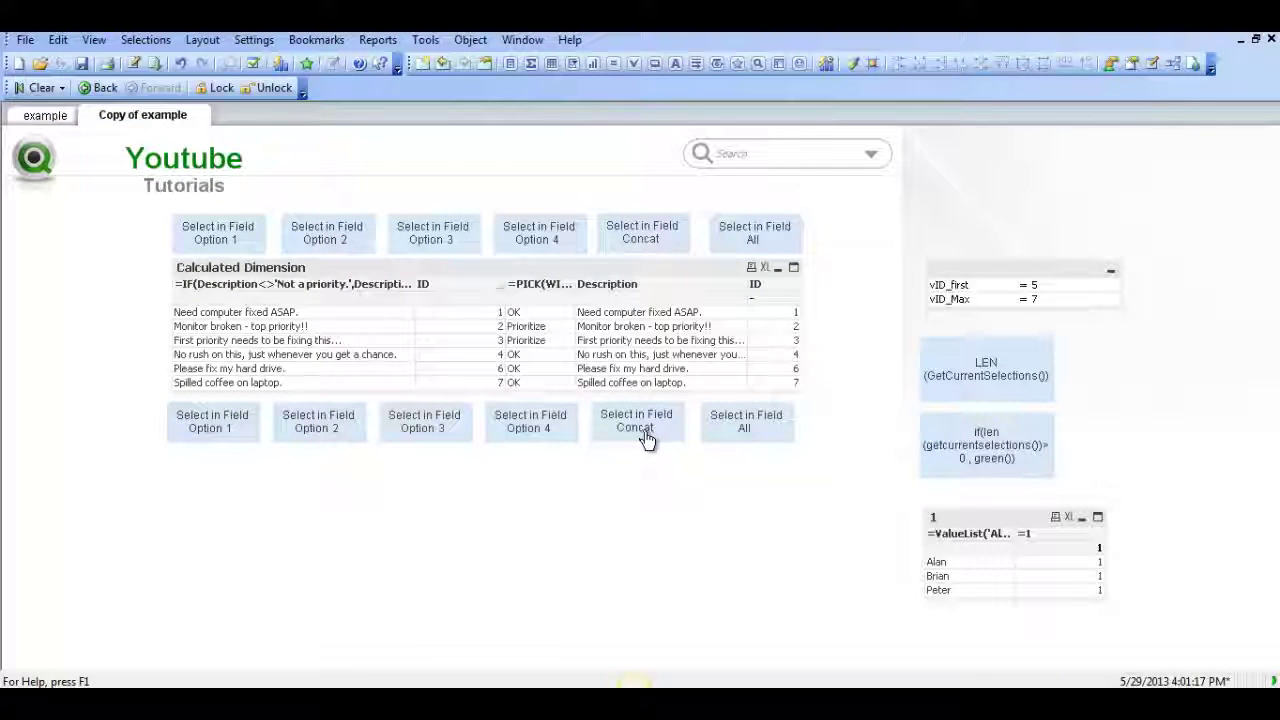
Test the Concat button below the table, review its search string expression, and clear the selections.
{"action": "left_click", "coordinate": [651, 428]}
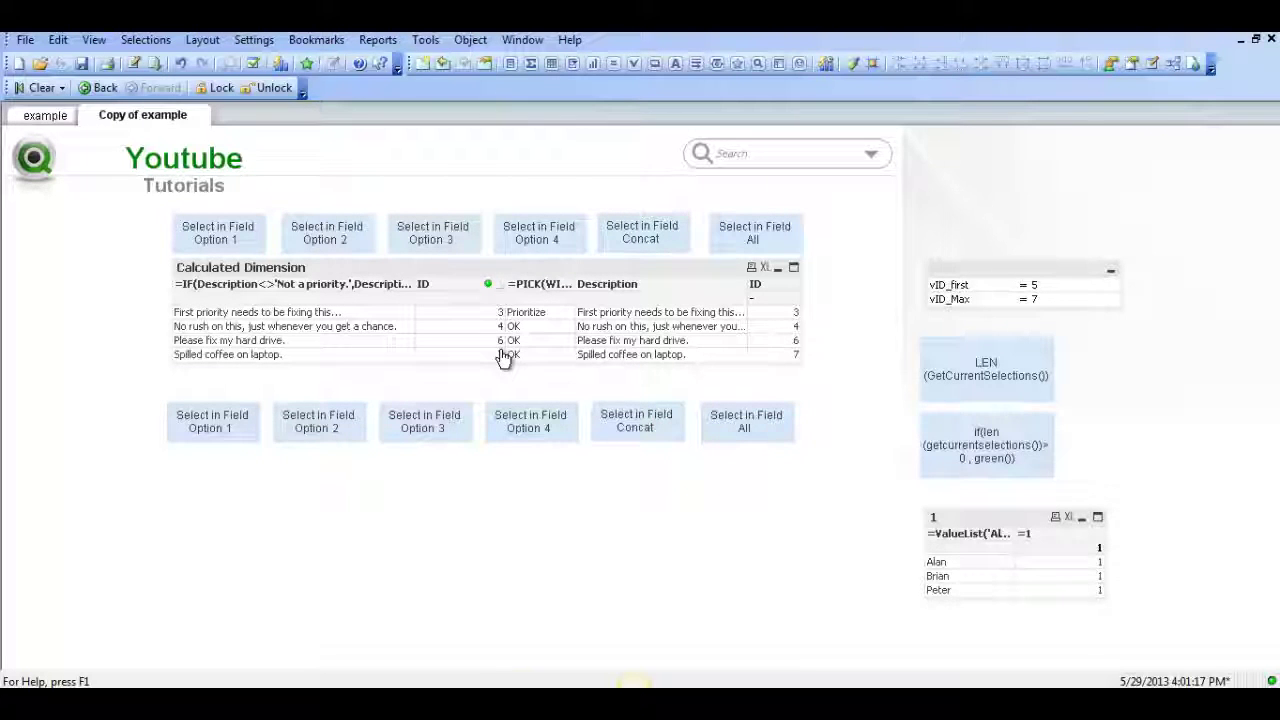
{"action": "right_click", "coordinate": [641, 440]}
{"action": "left_click", "coordinate": [690, 438]}
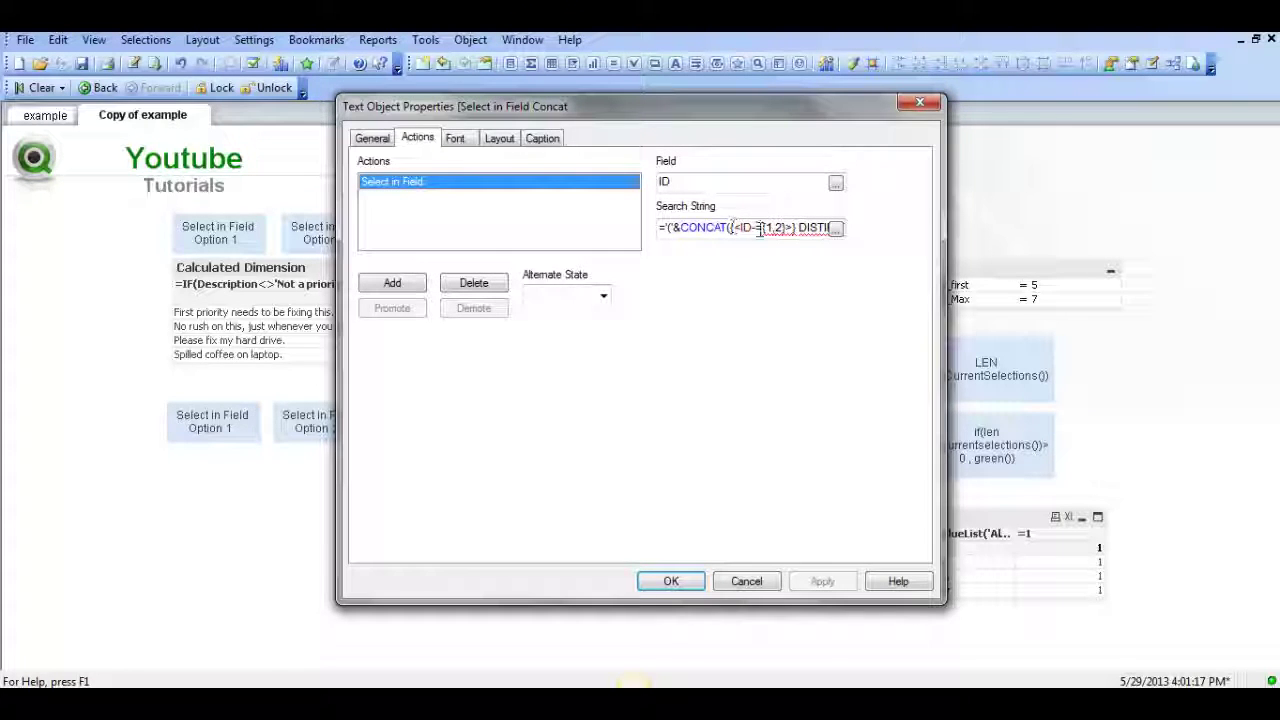
{"action": "left_click", "coordinate": [835, 228]}
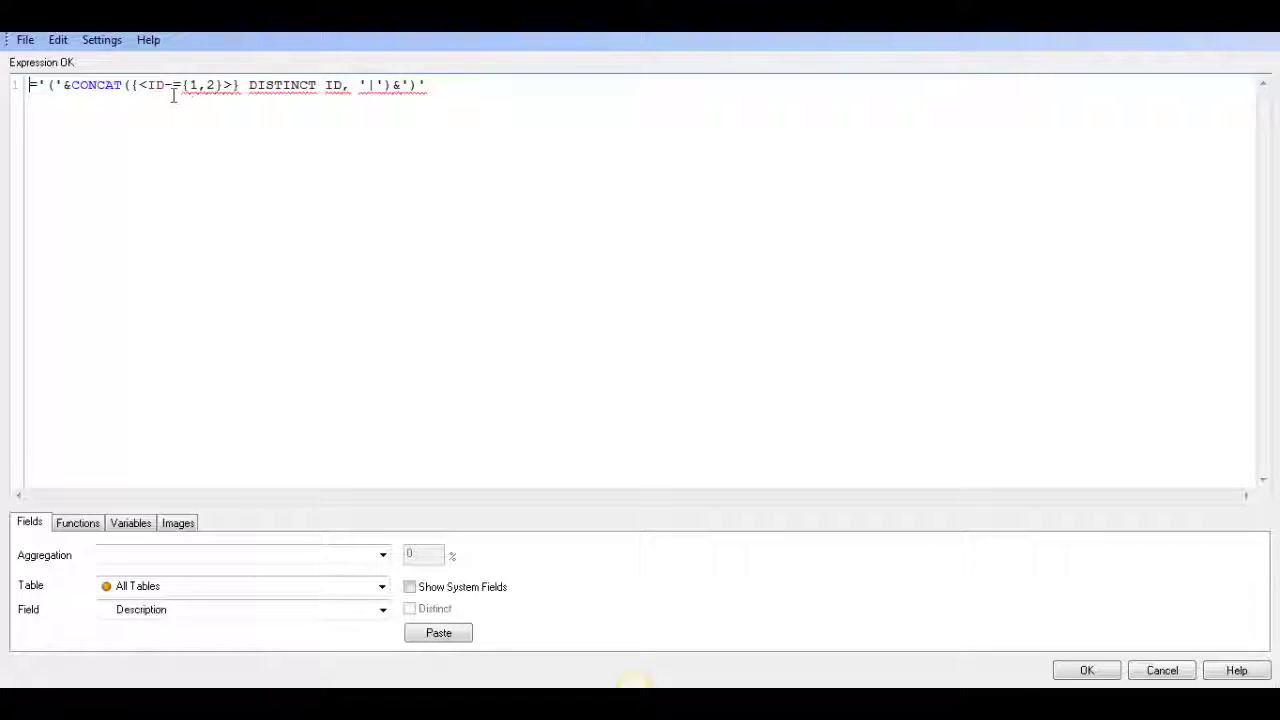
{"action": "left_click", "coordinate": [1080, 672]}
{"action": "left_click", "coordinate": [677, 583]}
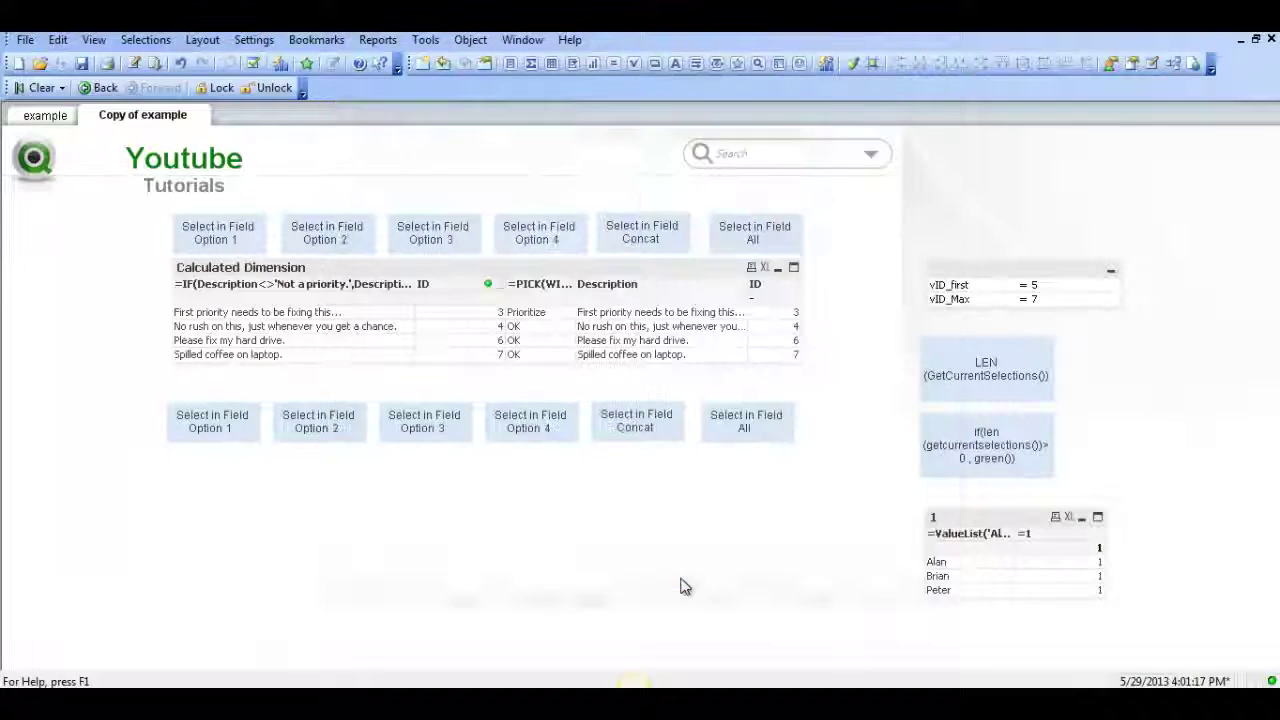
{"action": "left_click", "coordinate": [36, 88]}
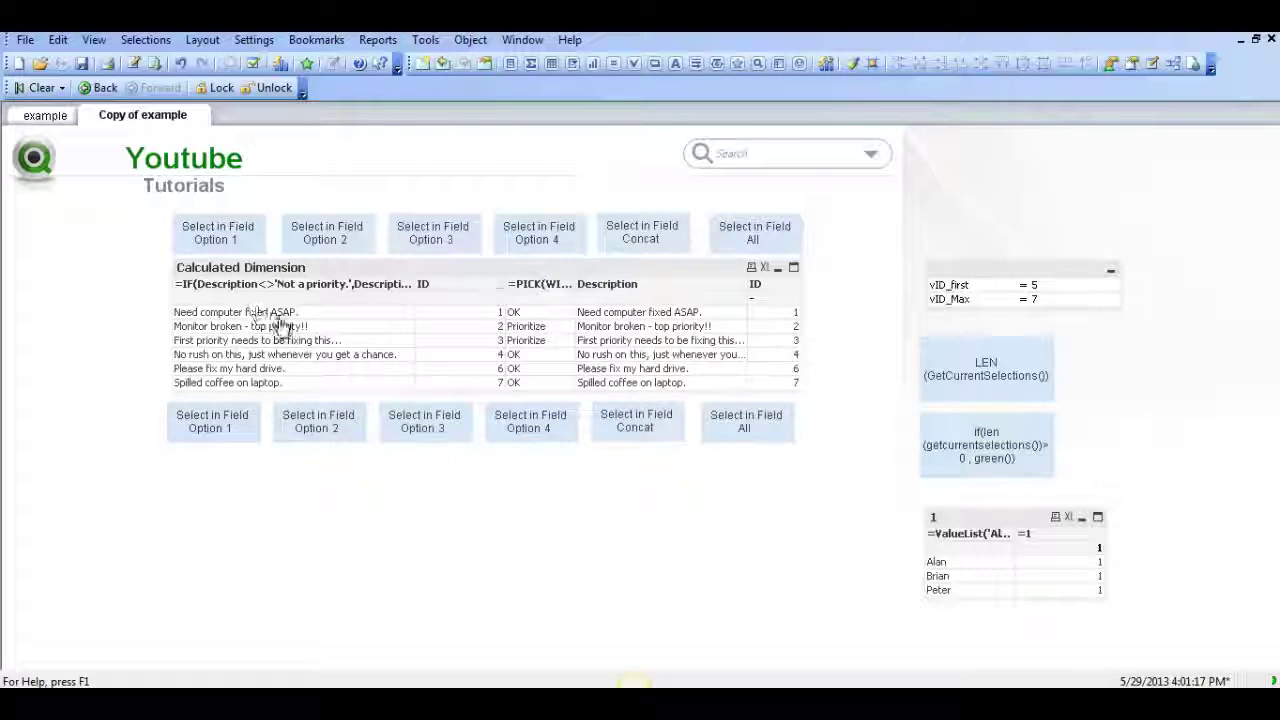